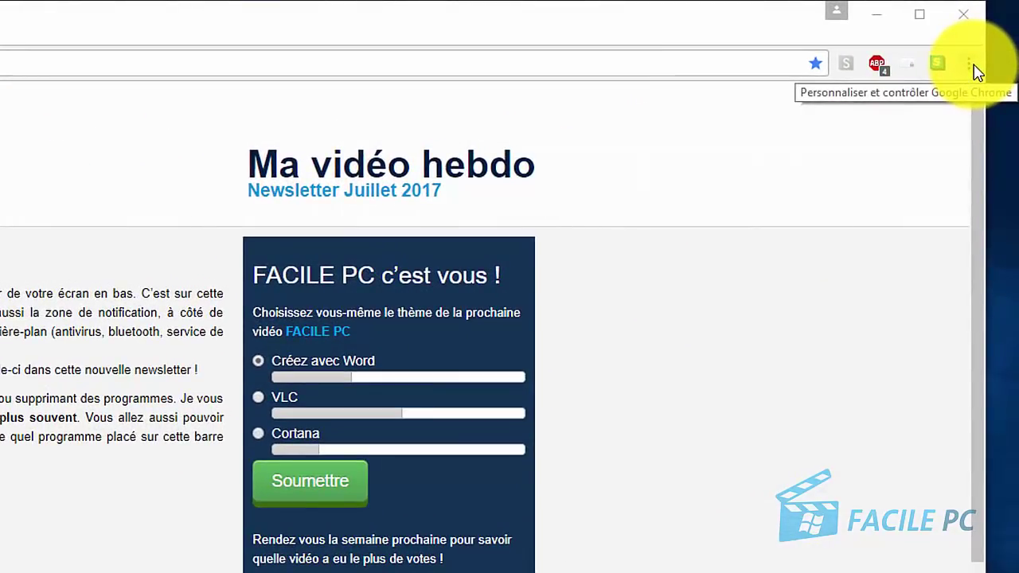
Open the bookmark manager (Gestionnaire de favoris)
left_click(993, 35)
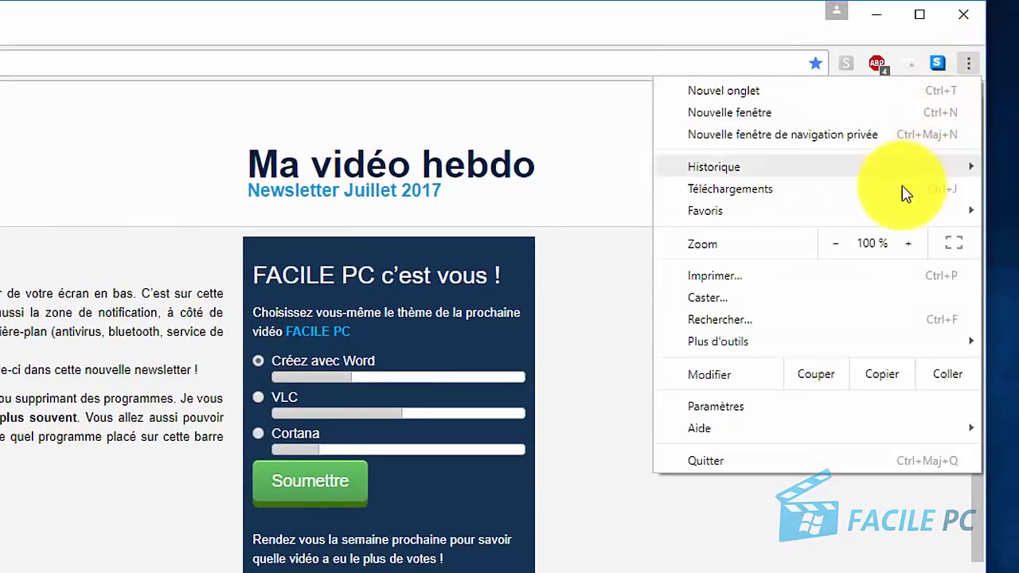
mouse_move(883, 216)
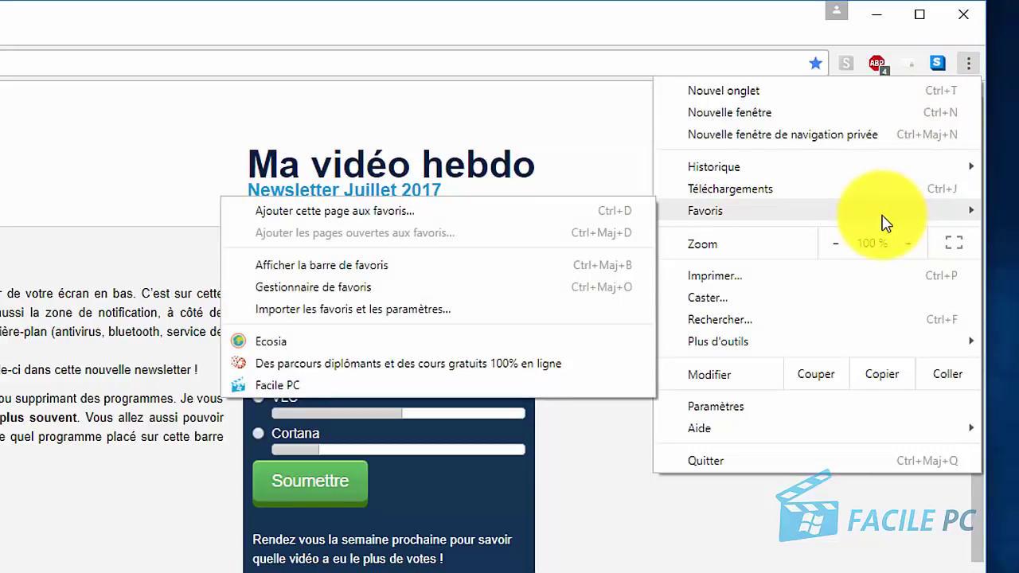
left_click(510, 293)
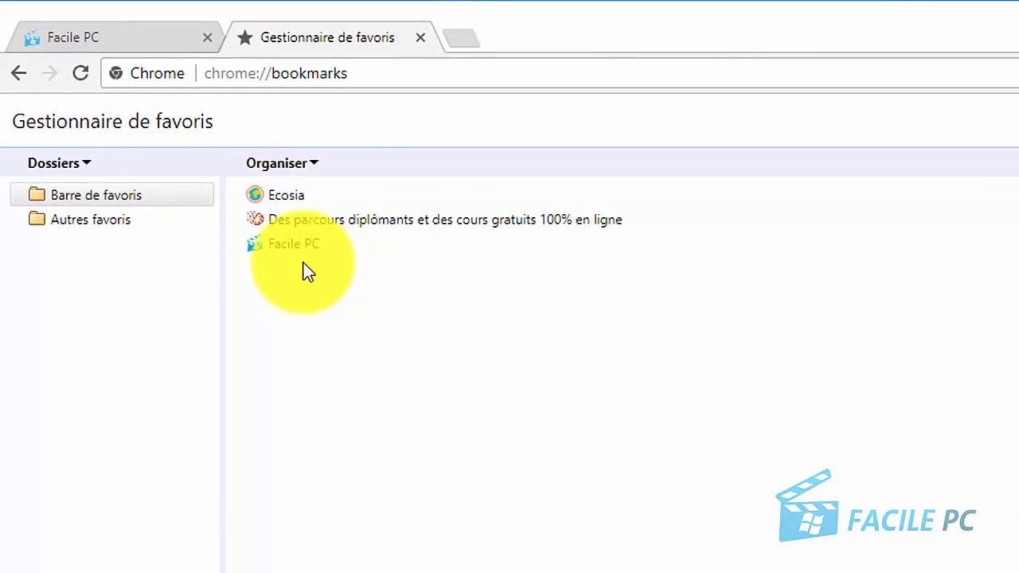
Export the bookmarks to an HTML file named "mes favoris chrome 300717" in the Documents folder
left_click(316, 162)
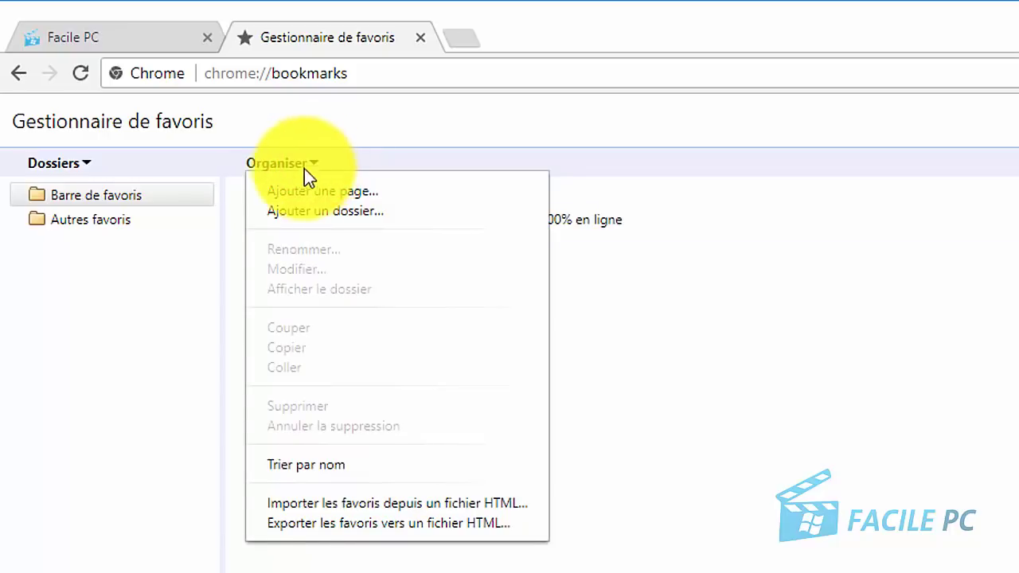
left_click(308, 524)
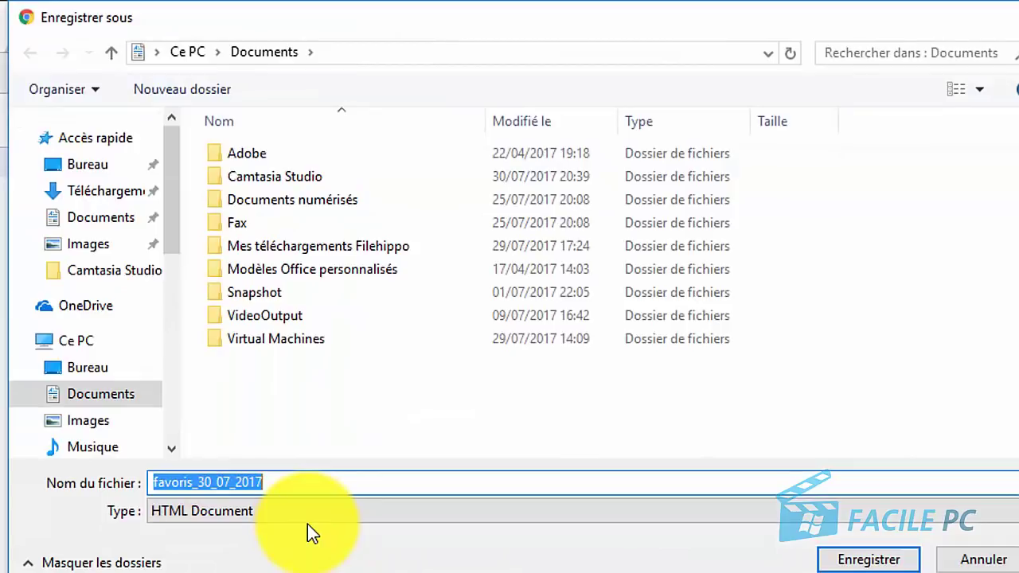
type("mes")
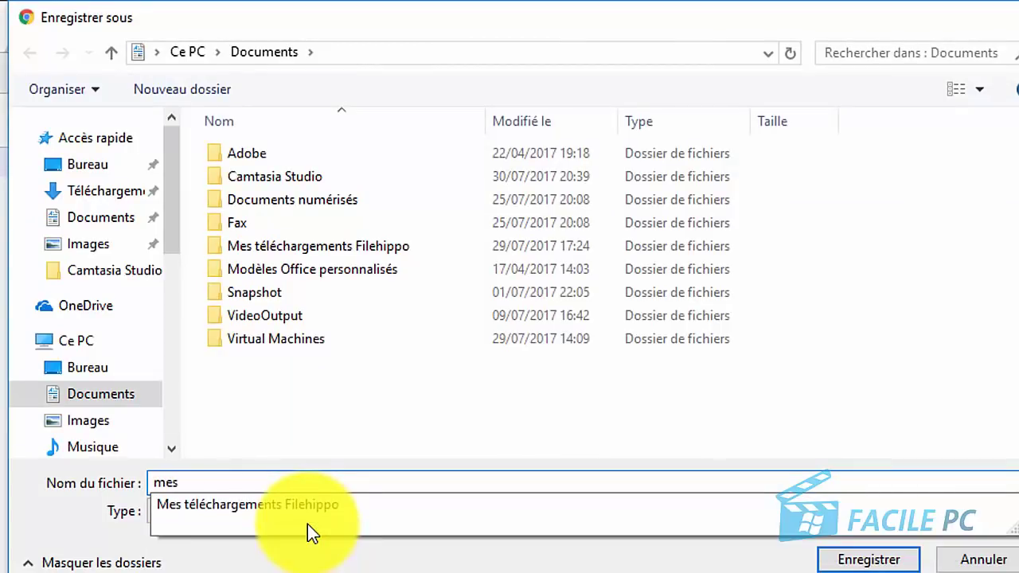
type(" favori")
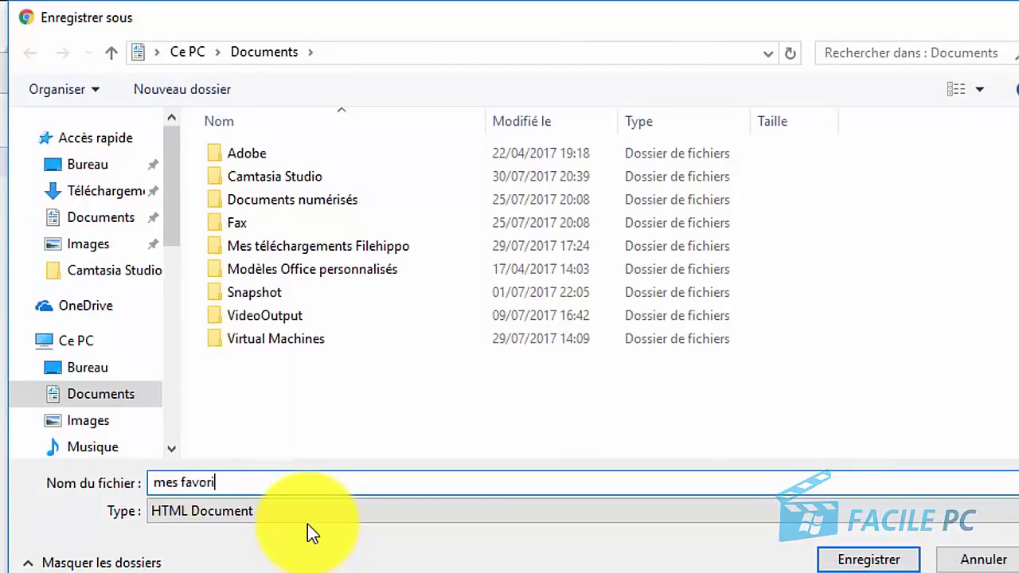
type("s chrome 3007")
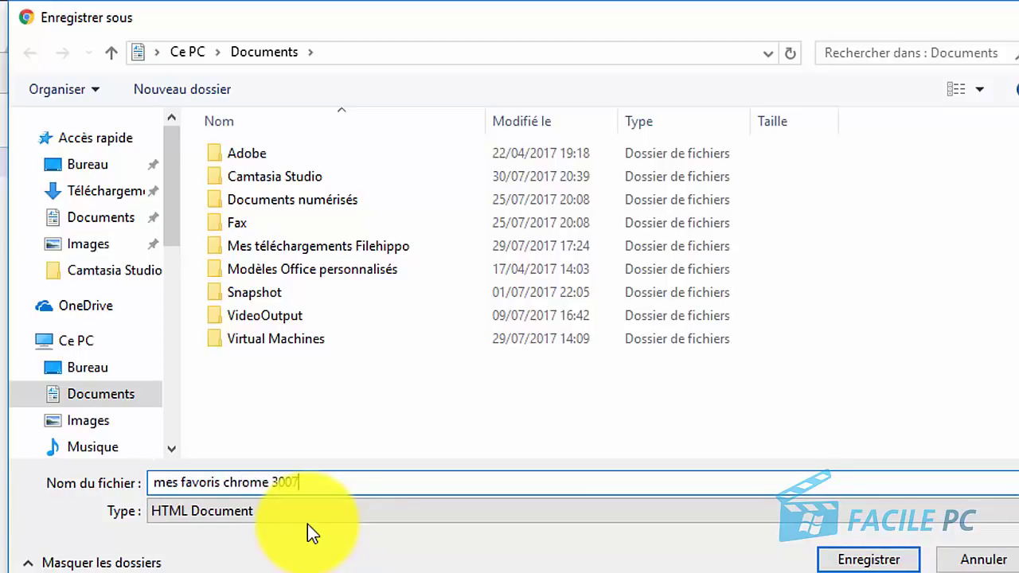
type("17")
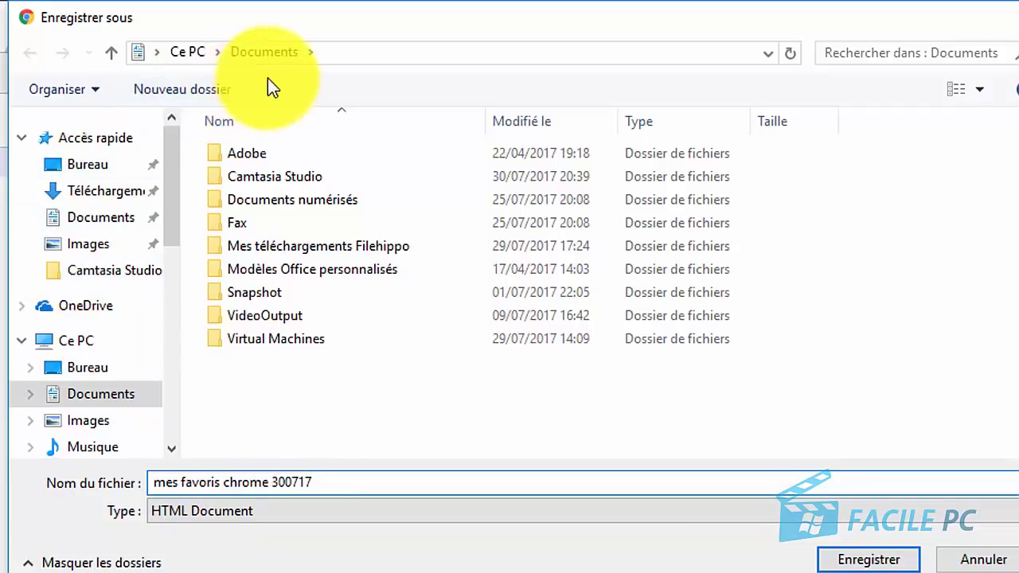
left_click(869, 562)
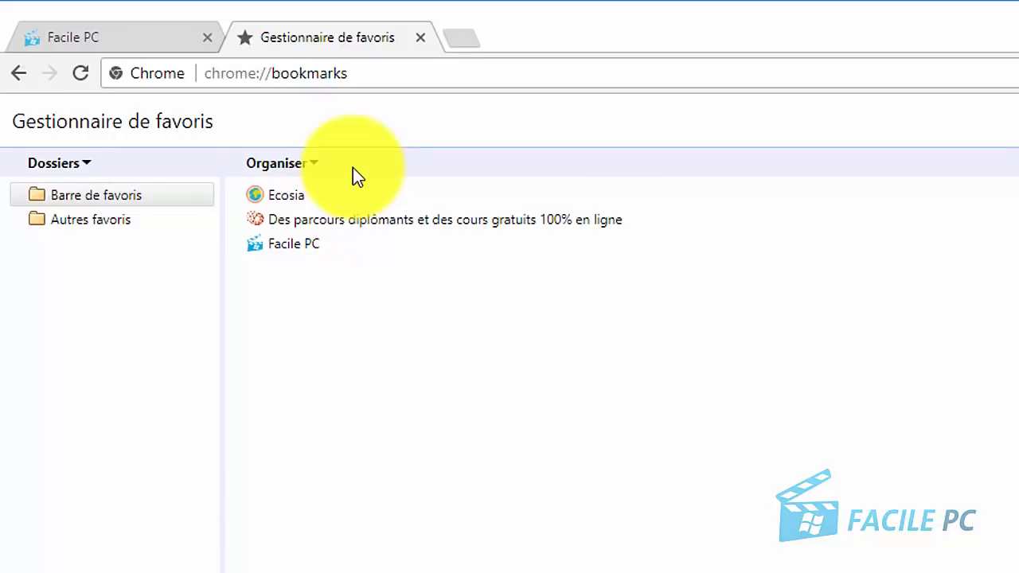
Delete the Ecosia, Des parcours diplômants and Facile PC bookmarks from Barre de favoris, and close the bookmark manager
left_click(306, 246)
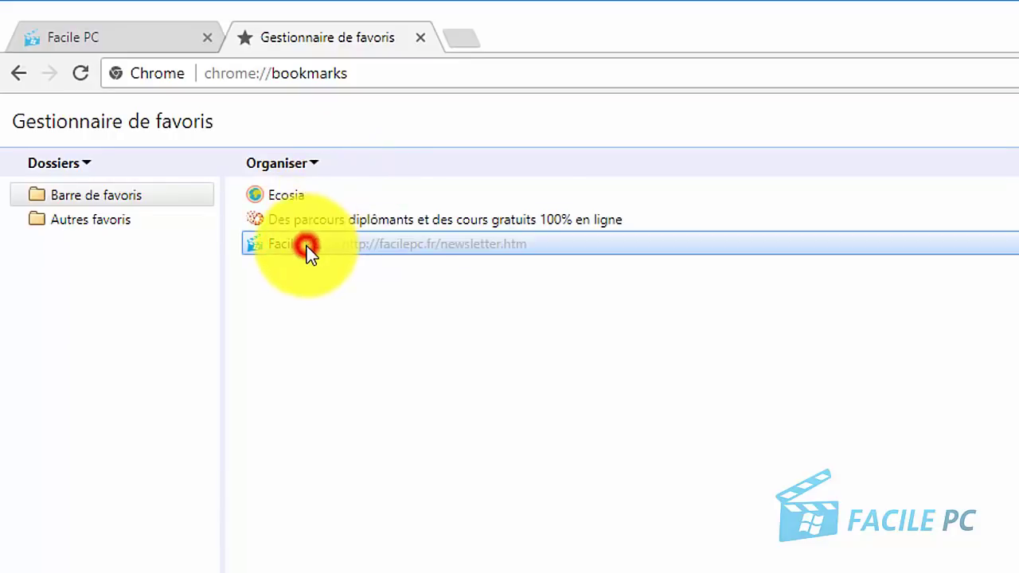
left_click(310, 223, "shift")
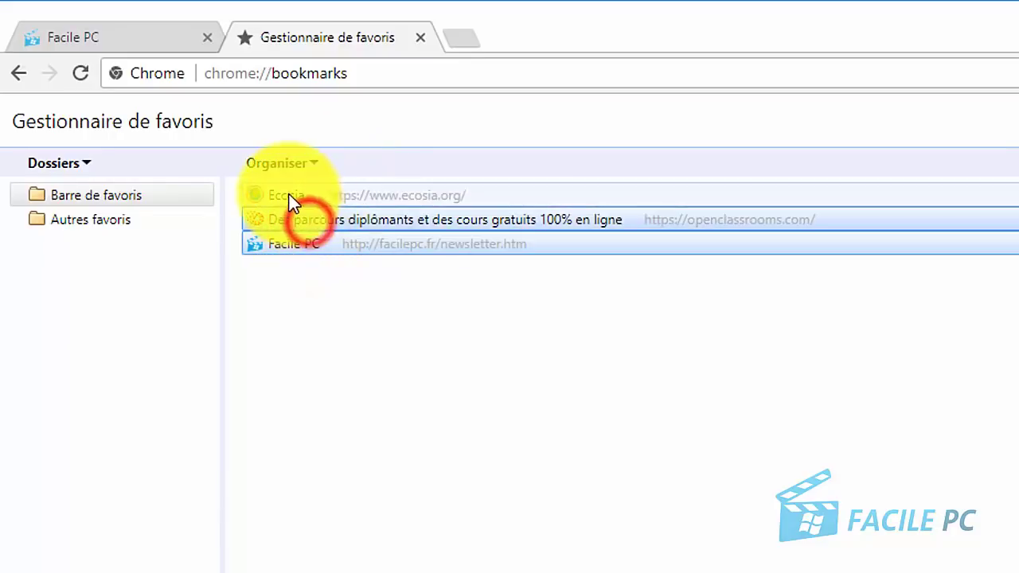
left_click(290, 196, "shift")
key("Delete")
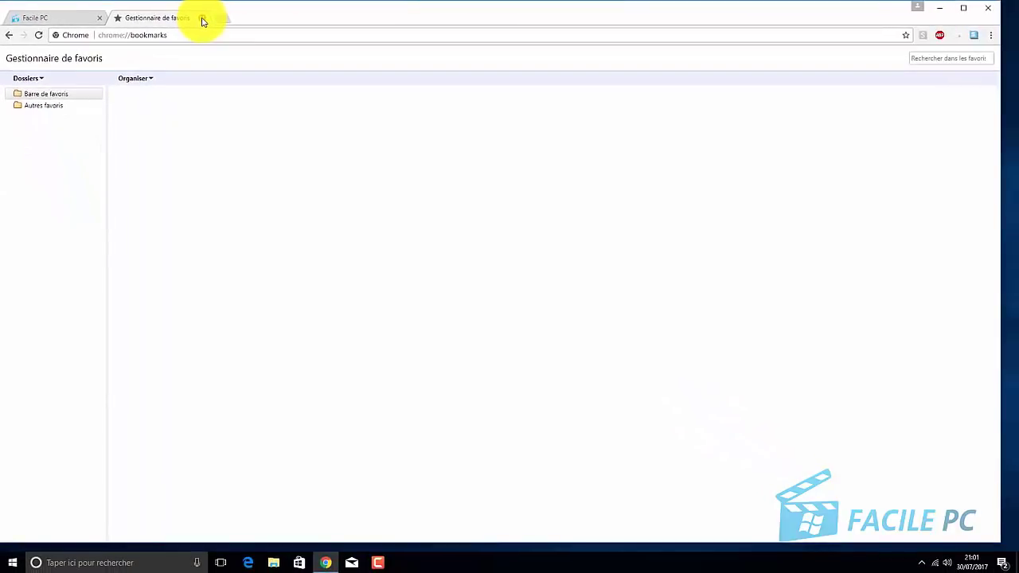
left_click(202, 19)
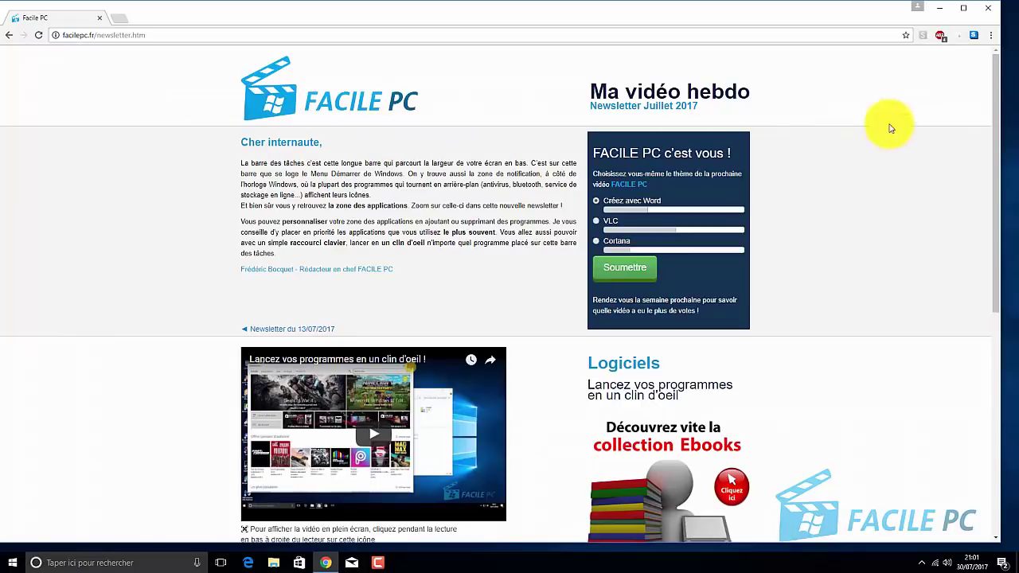
Reopen the bookmark manager and import the bookmarks from the HTML file "mes favoris chrome 300717" in Documents, closing the manager when done
left_click(991, 35)
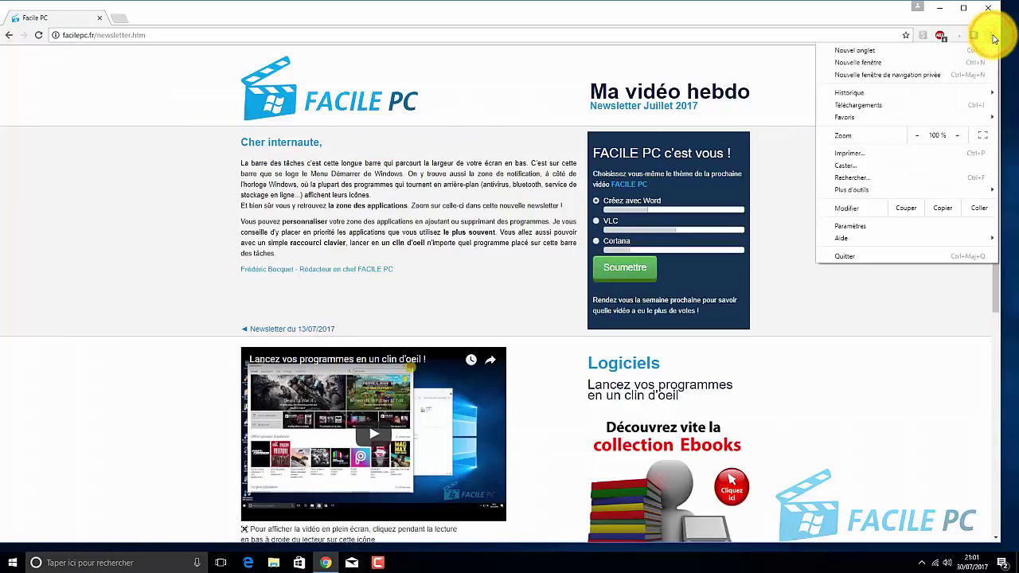
mouse_move(903, 123)
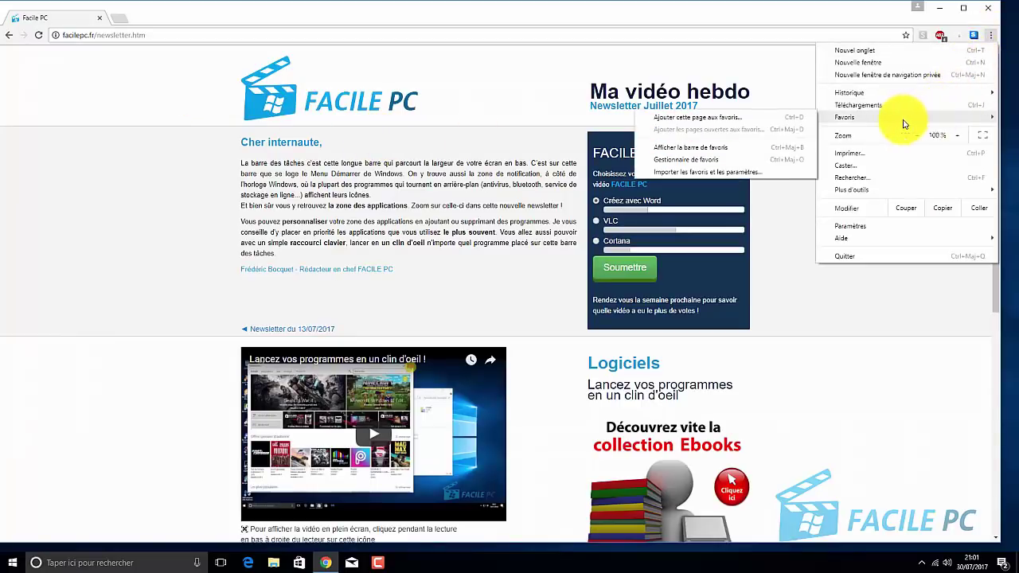
left_click(721, 161)
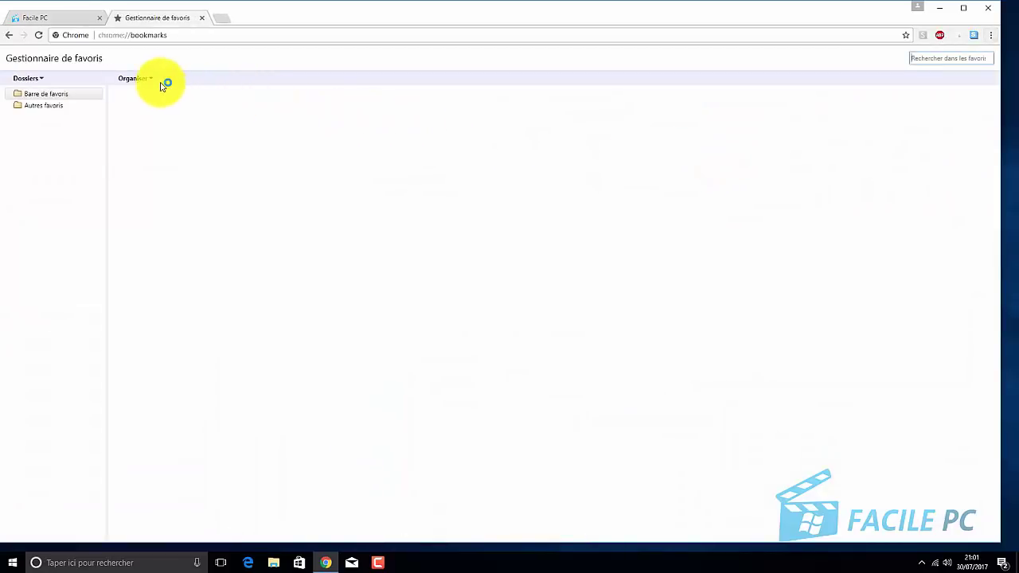
left_click(150, 79)
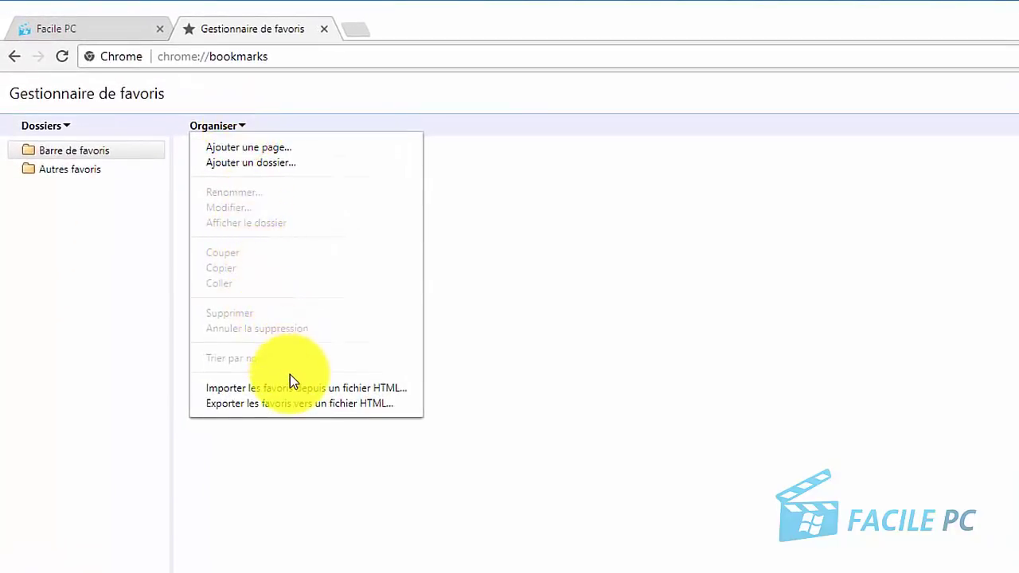
left_click(290, 389)
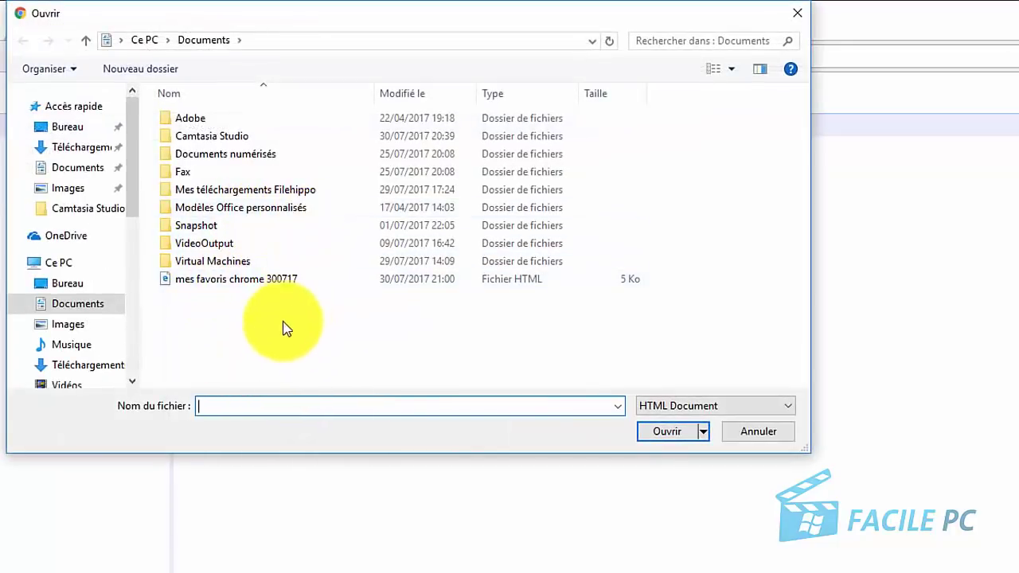
double_click(231, 280)
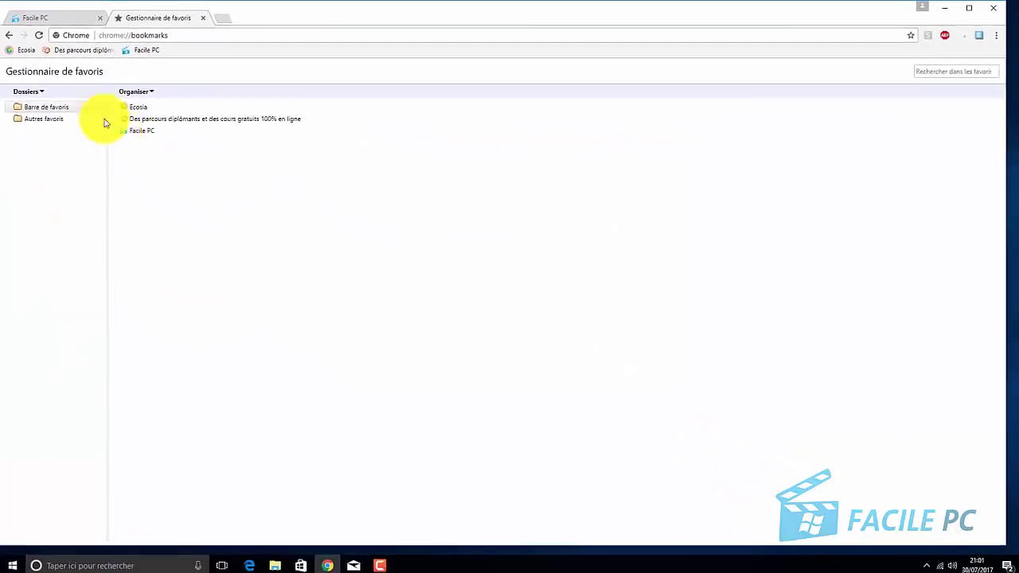
left_click(203, 19)
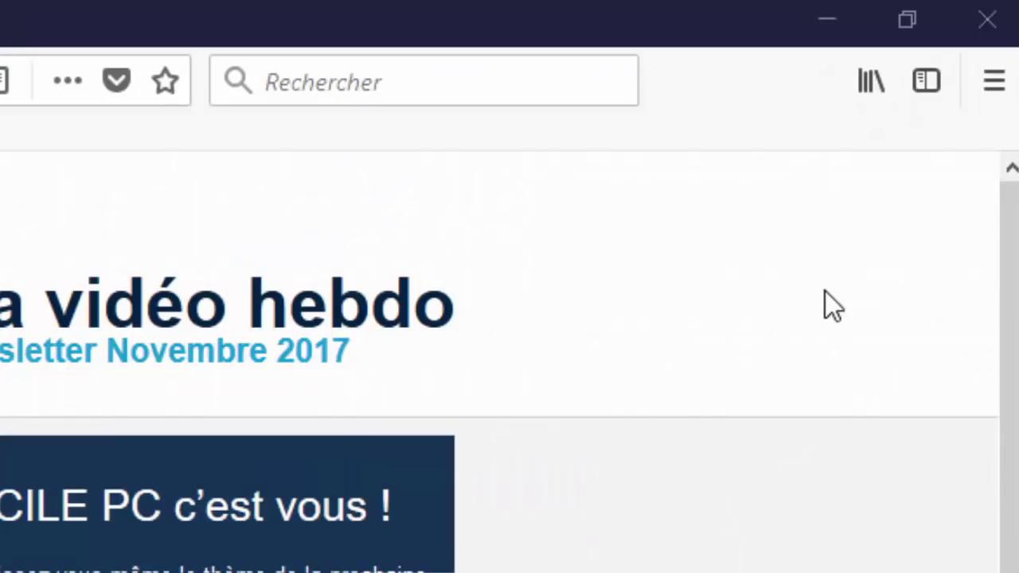
Switch to Firefox and open the library showing all bookmarks
left_click(872, 110)
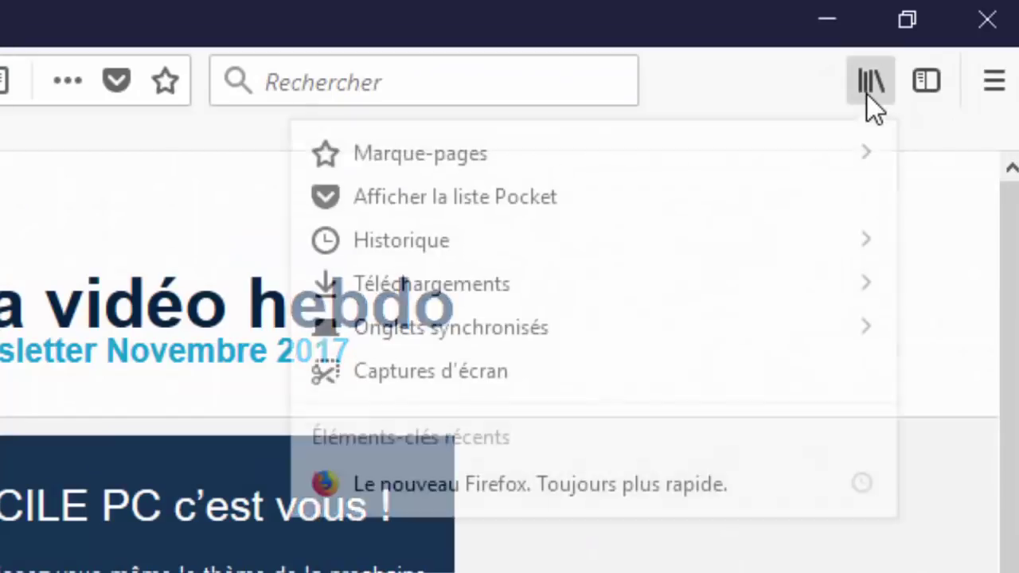
left_click(590, 160)
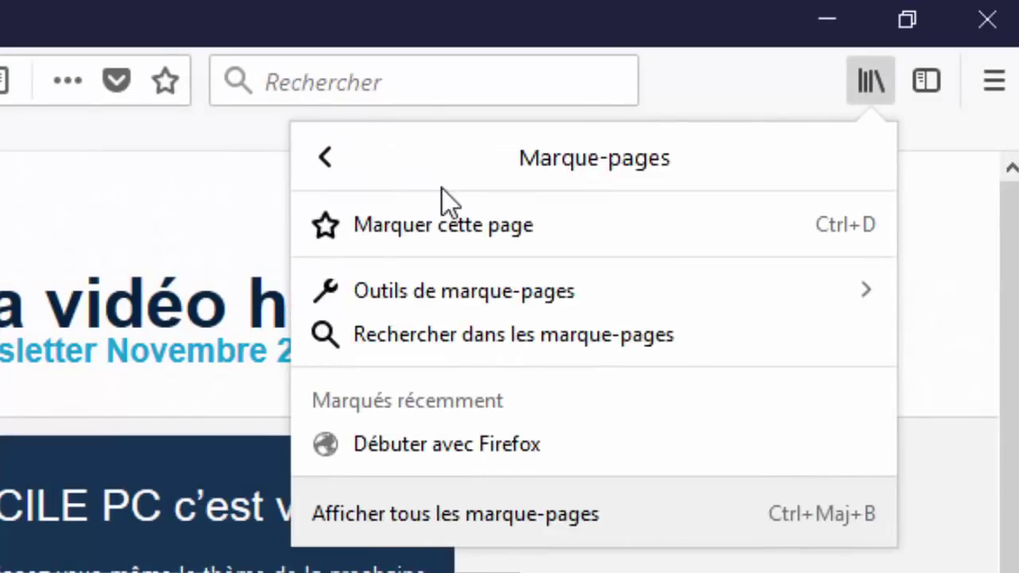
left_click(420, 515)
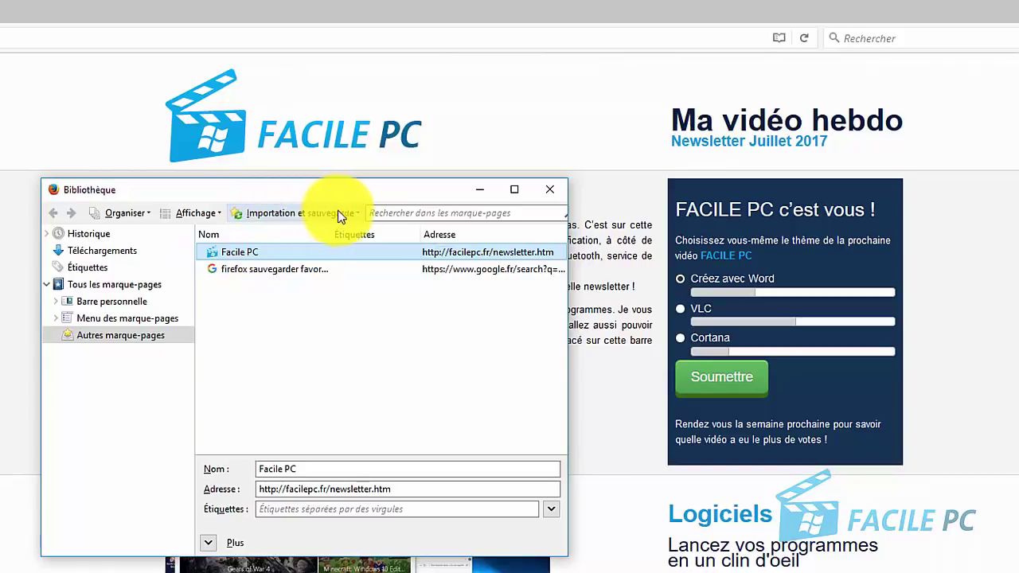
Export the Firefox bookmarks in HTML format to Documents as "mes favoris firefox300717", basing the name on the existing Chrome export file
left_click(362, 216)
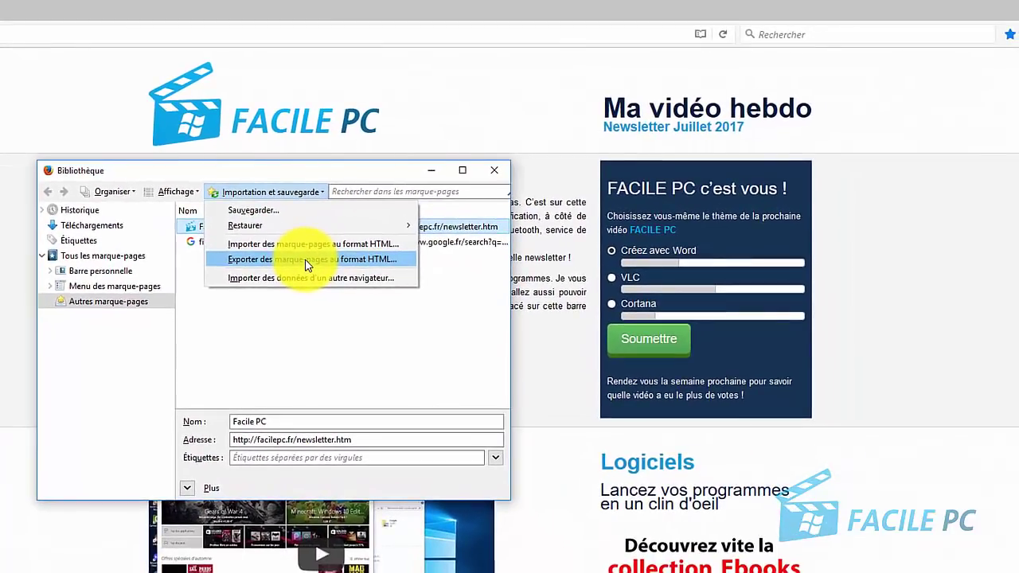
left_click(338, 290)
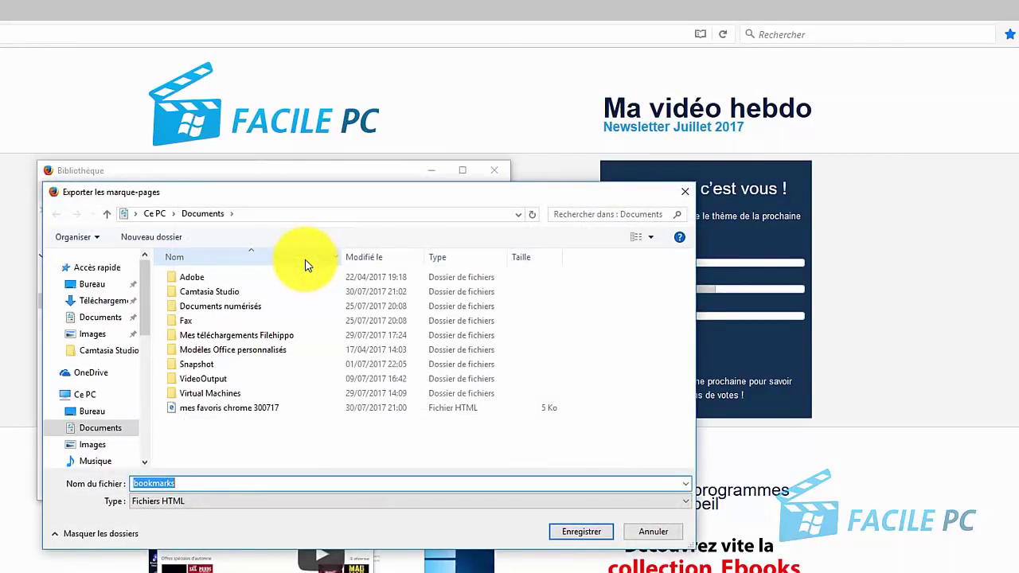
left_click(199, 410)
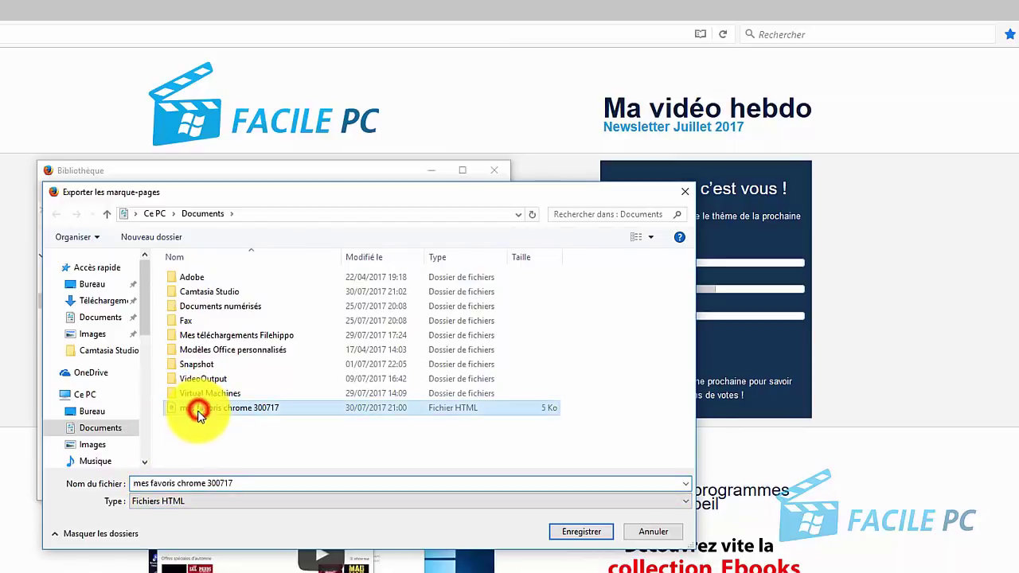
left_click(207, 485)
left_click(206, 484)
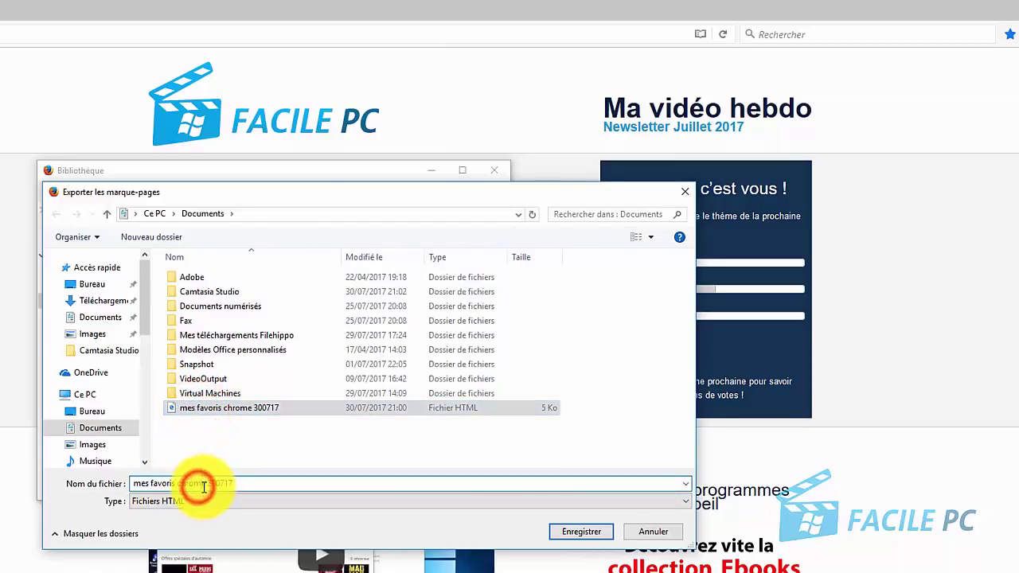
key("BackSpace")
key("BackSpace")
key("BackSpace")
key("BackSpace")
key("BackSpace")
key("BackSpace")
type("f")
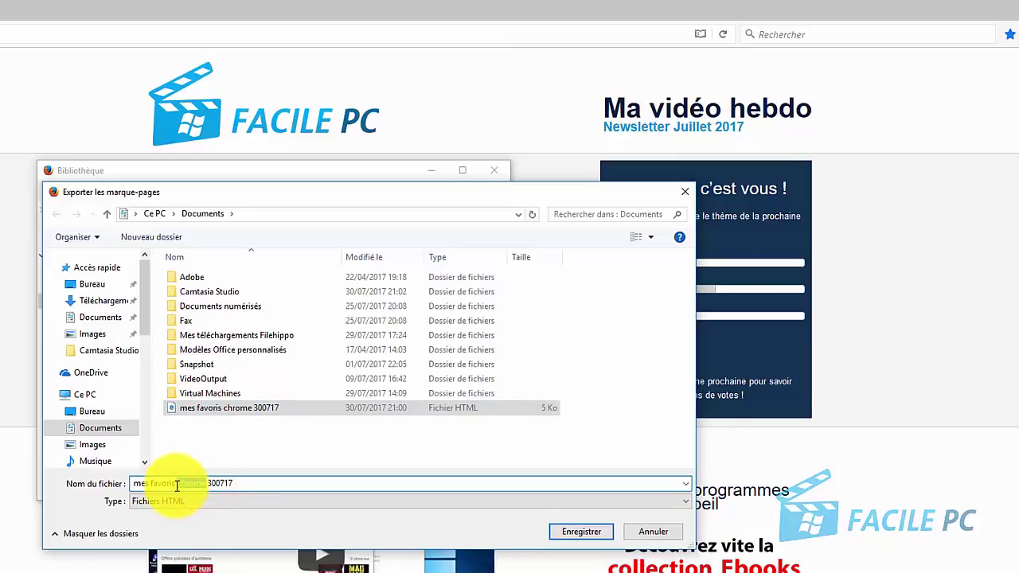
type("iref")
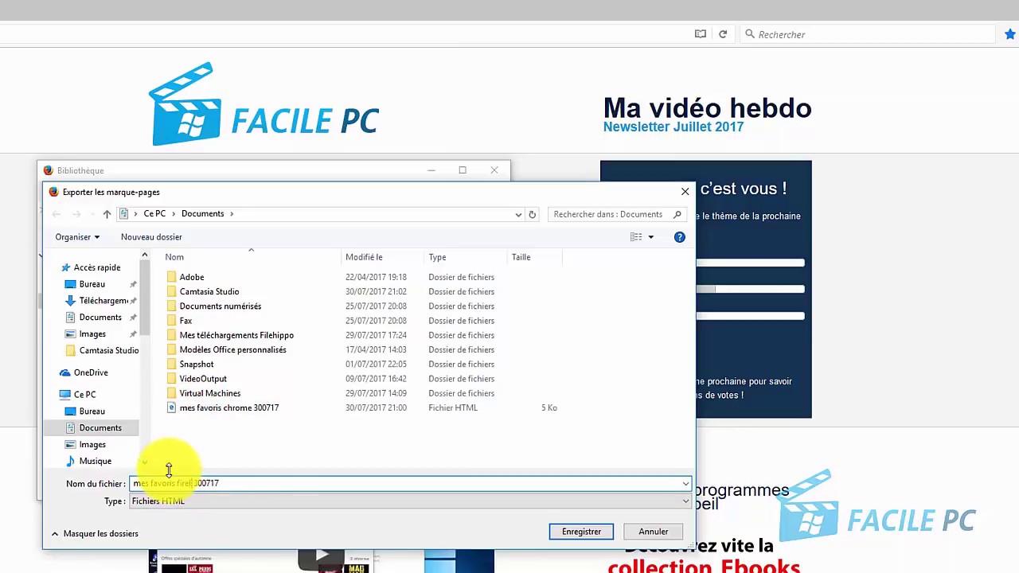
type("ox")
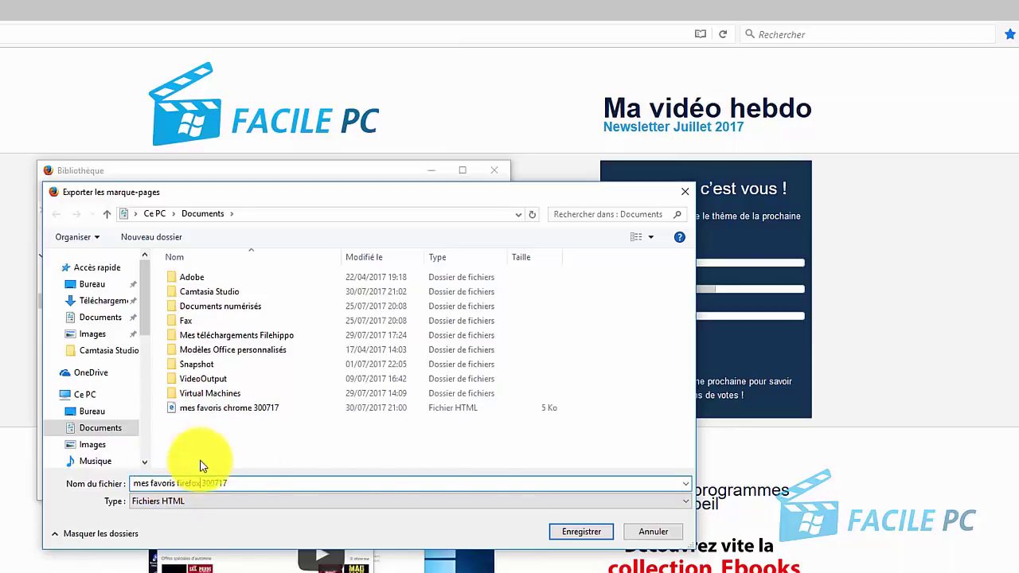
left_click(579, 533)
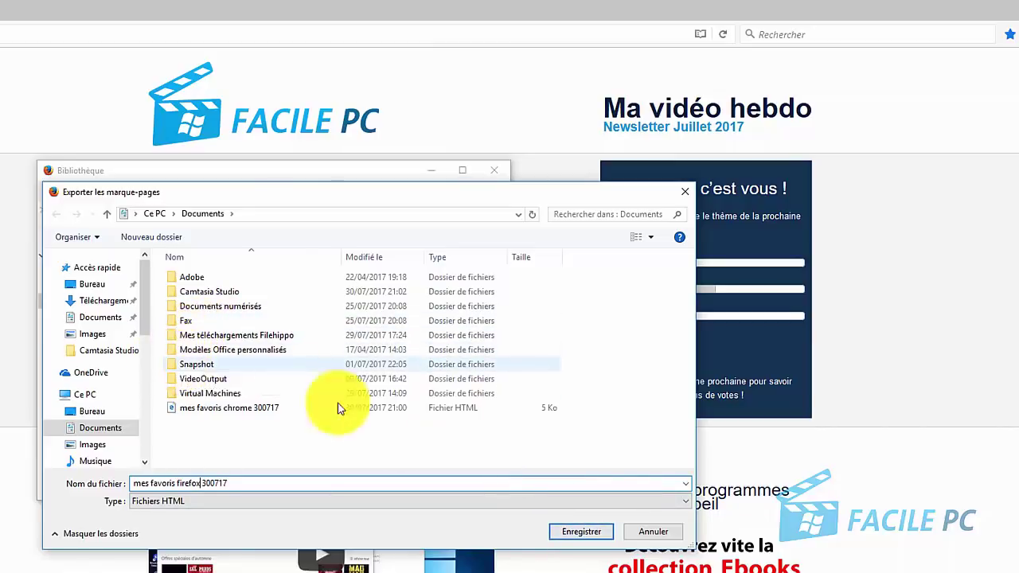
left_click(569, 535)
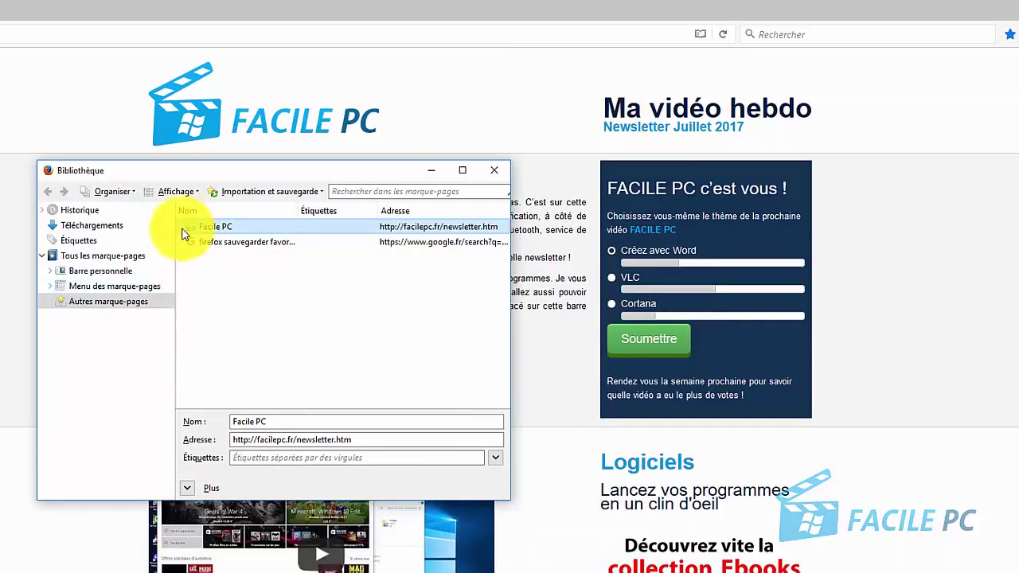
Delete the Facile PC and "firefox sauvegarder favor..." bookmarks from Autres marque-pages, and close the library
left_click(231, 243, "shift")
key("Delete")
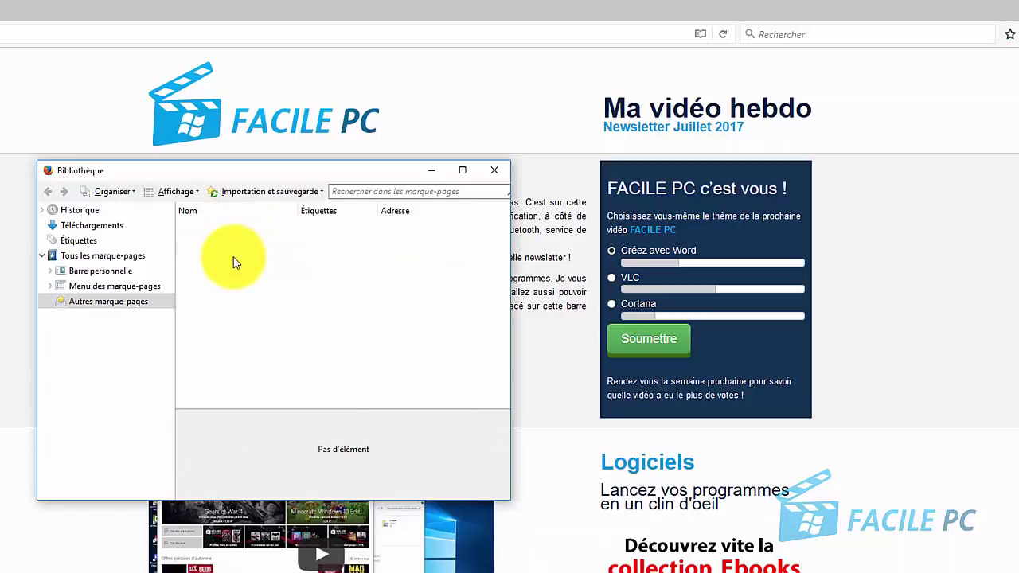
left_click(495, 173)
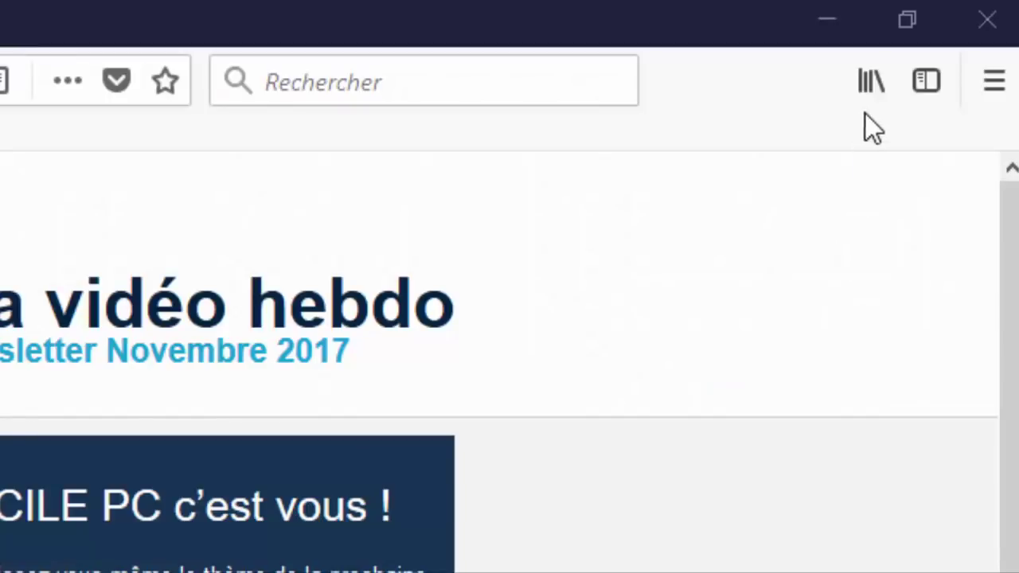
Reopen the library of all bookmarks, import the HTML file "mes favoris firefox 300717" from Documents, close the library and check the bookmarks
left_click(867, 96)
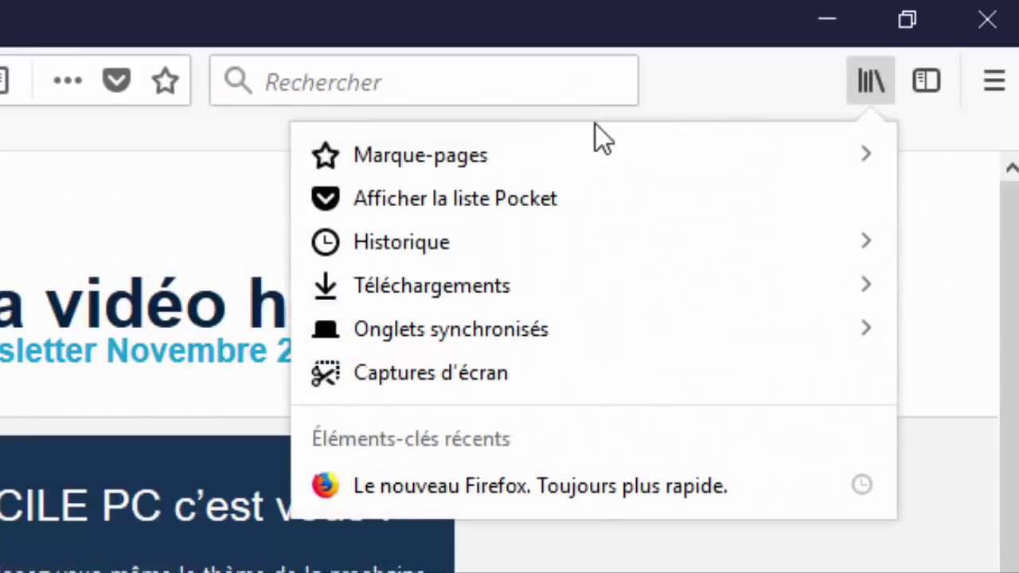
left_click(588, 155)
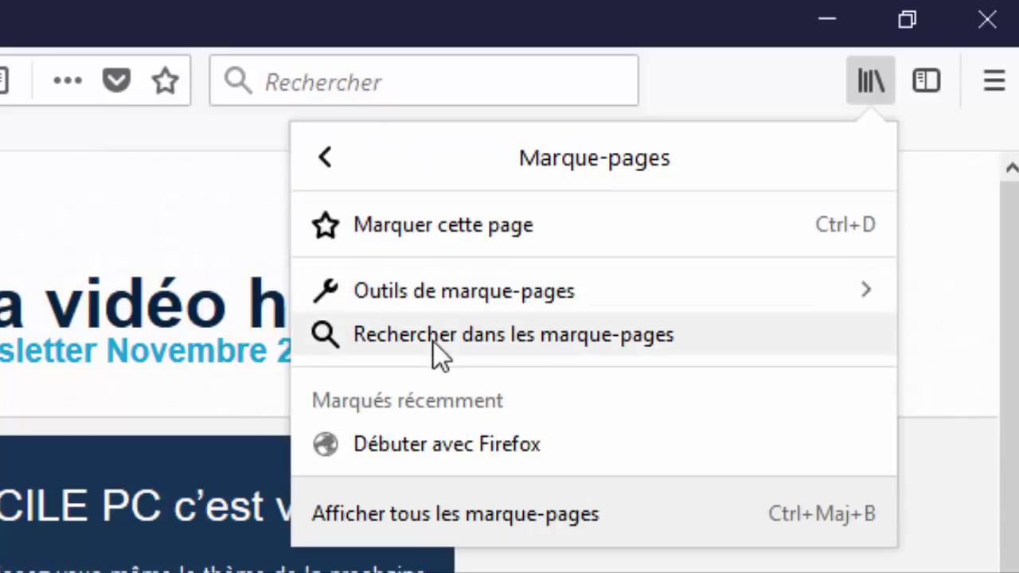
left_click(420, 514)
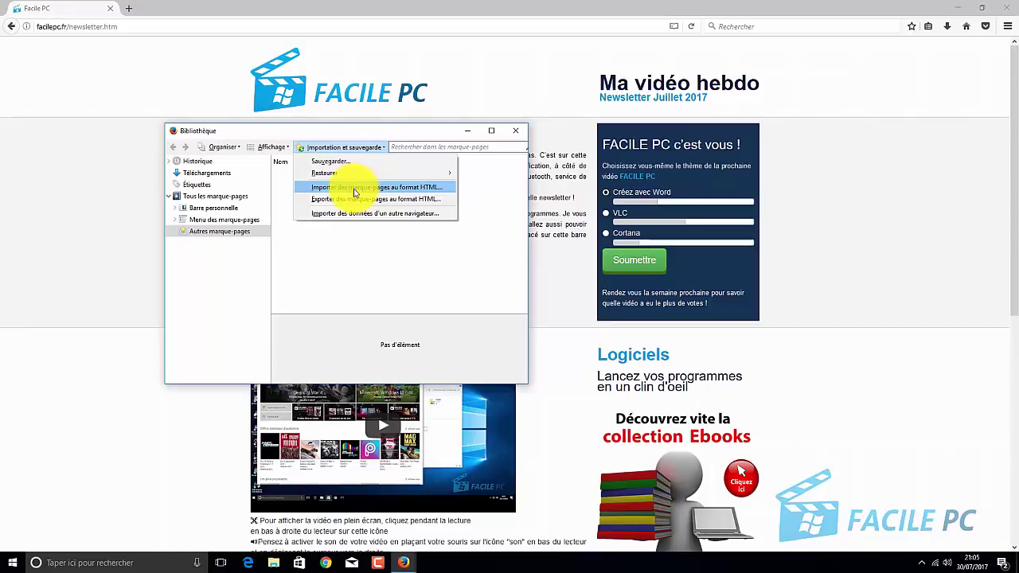
left_click(355, 187)
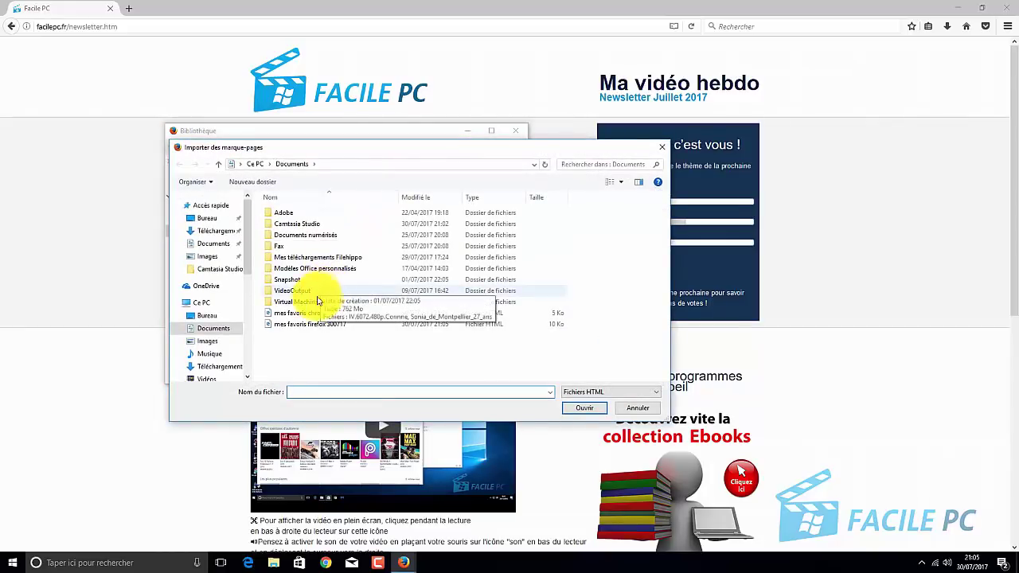
left_click(289, 327)
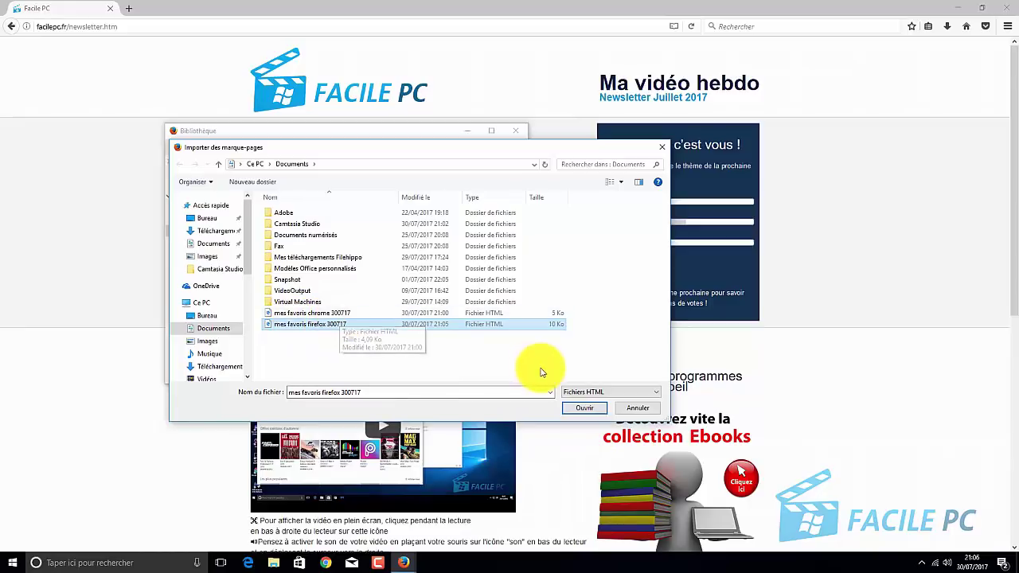
left_click(592, 405)
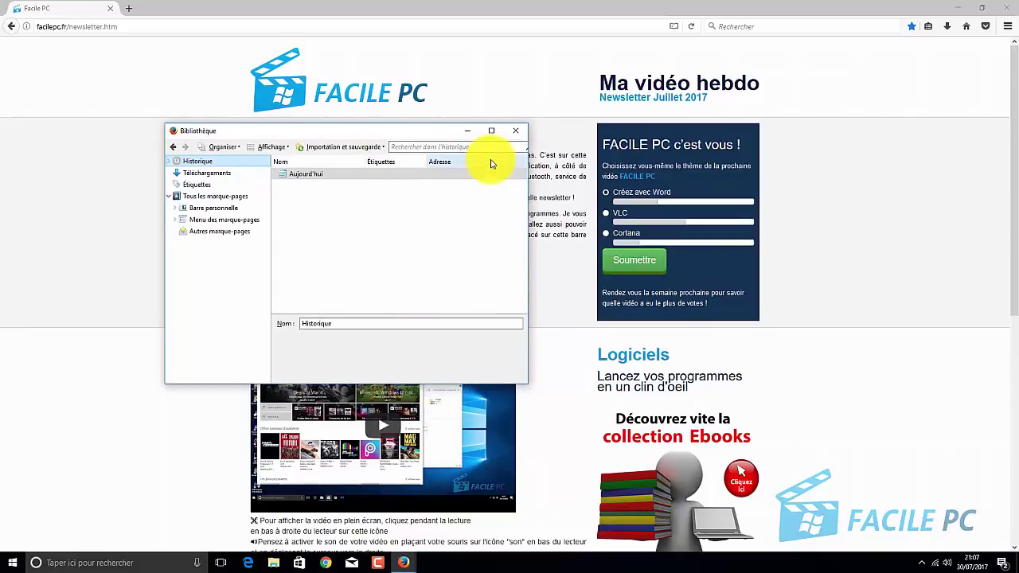
left_click(518, 131)
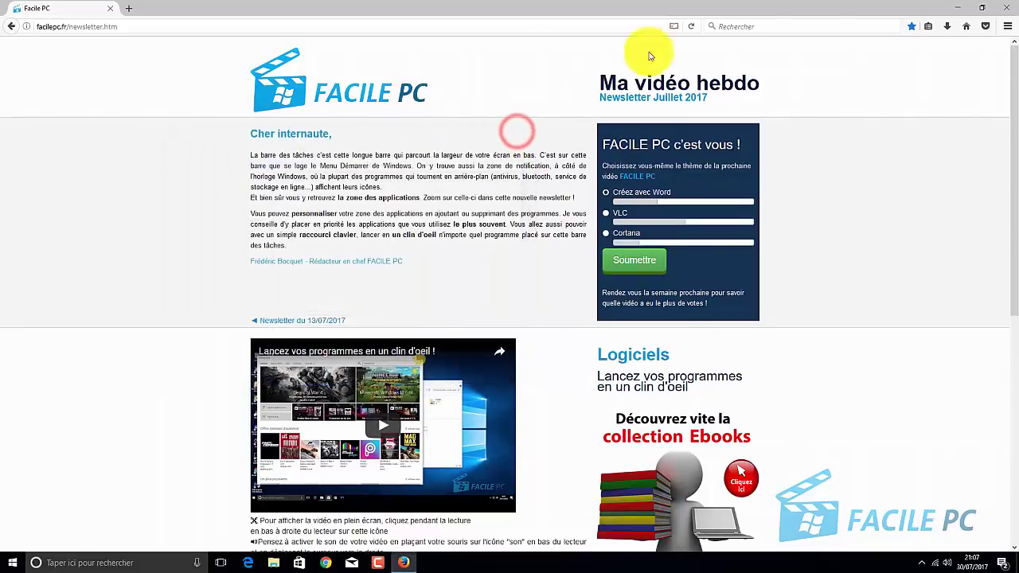
left_click(930, 26)
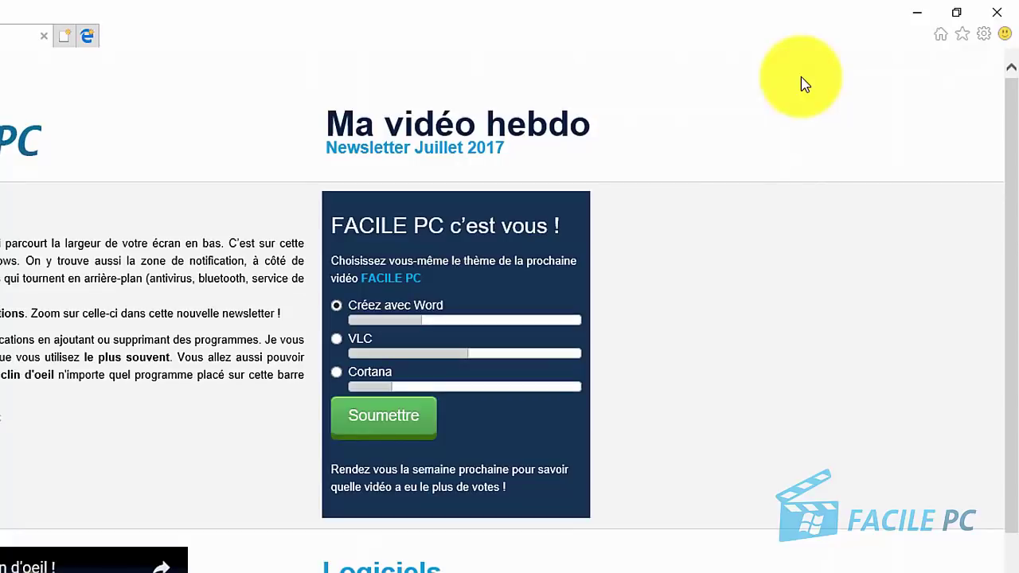
In Internet Explorer, start the import and export wizard from the favourites and choose to export to a file
left_click(965, 38)
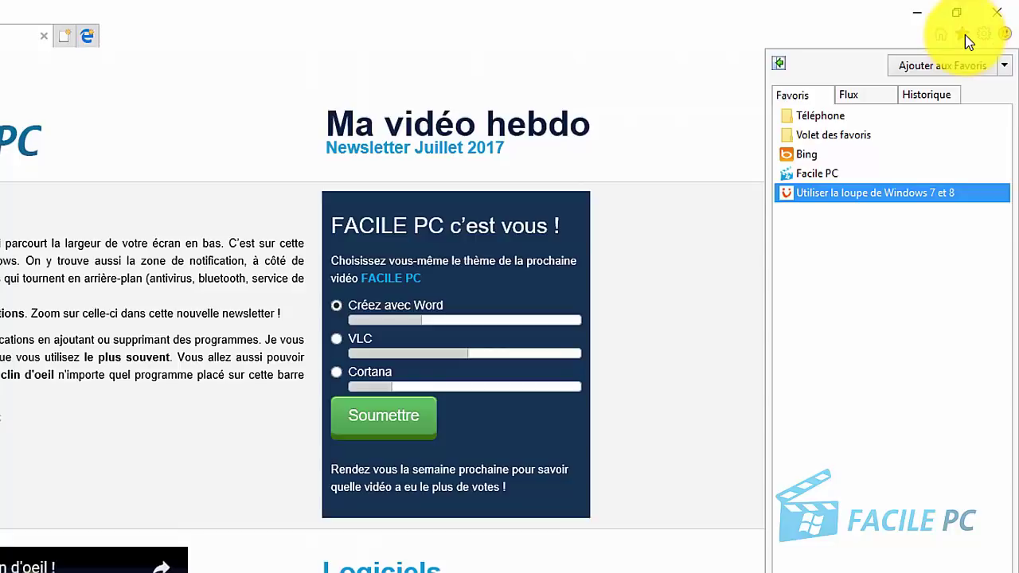
left_click(1004, 66)
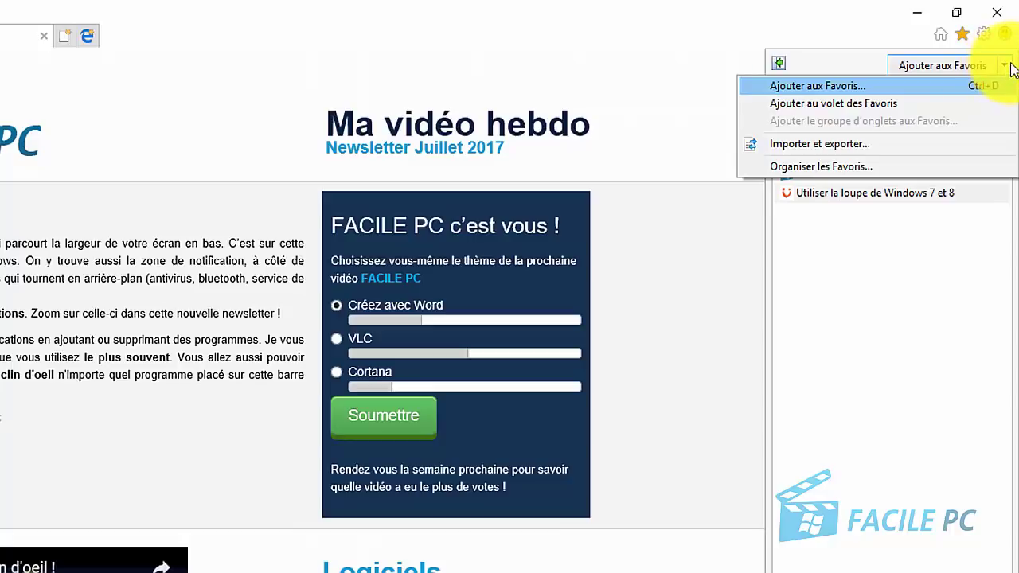
left_click(973, 143)
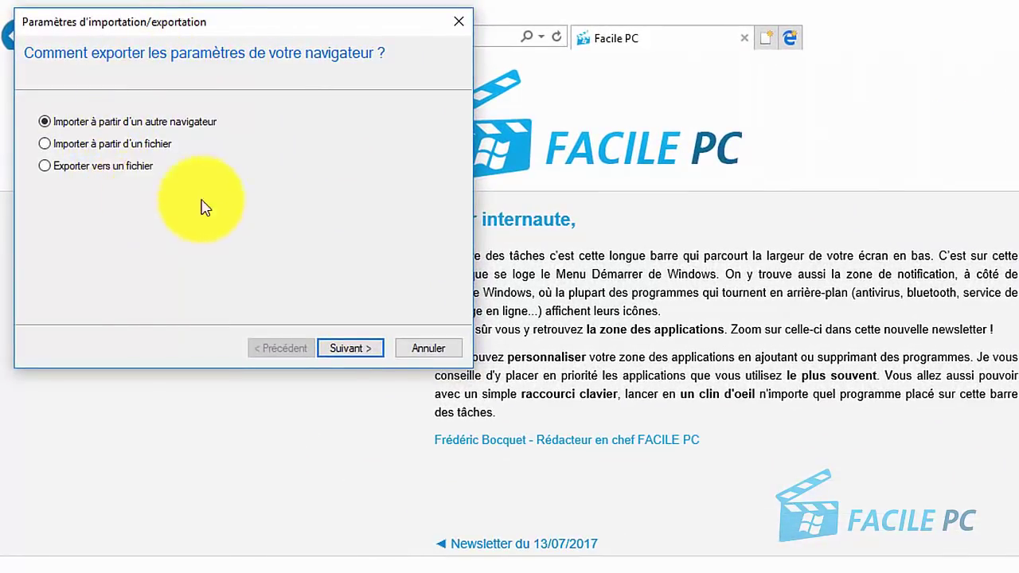
left_click(46, 167)
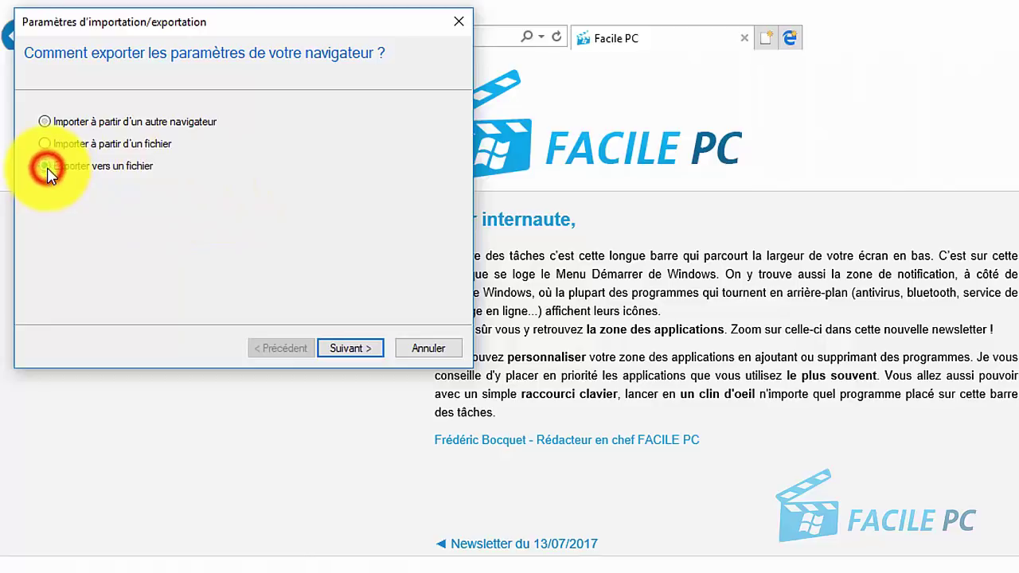
left_click(350, 350)
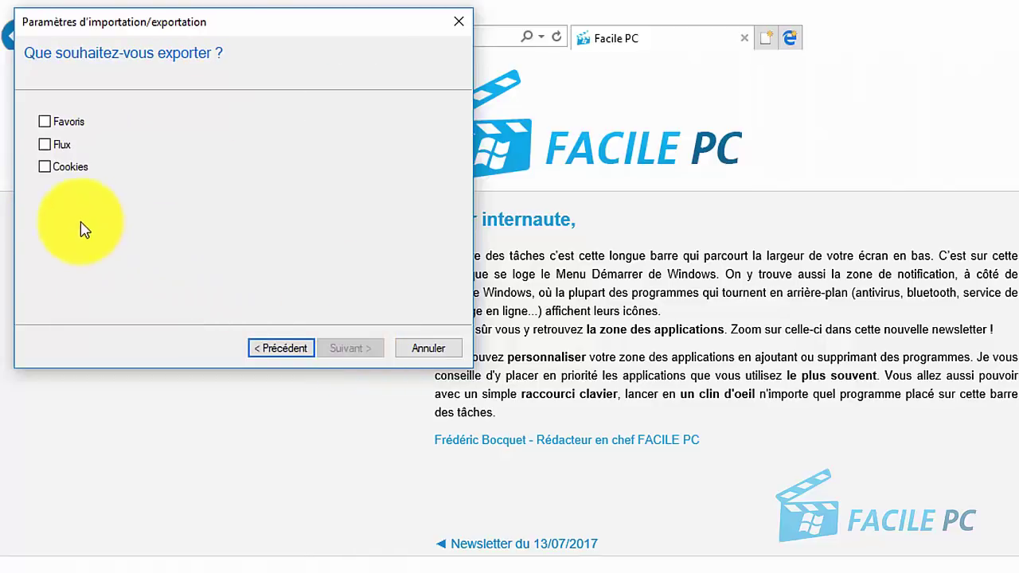
Export only Favoris, from the main Favoris folder, to bookmark.htm in Documents and finish the wizard
left_click(45, 124)
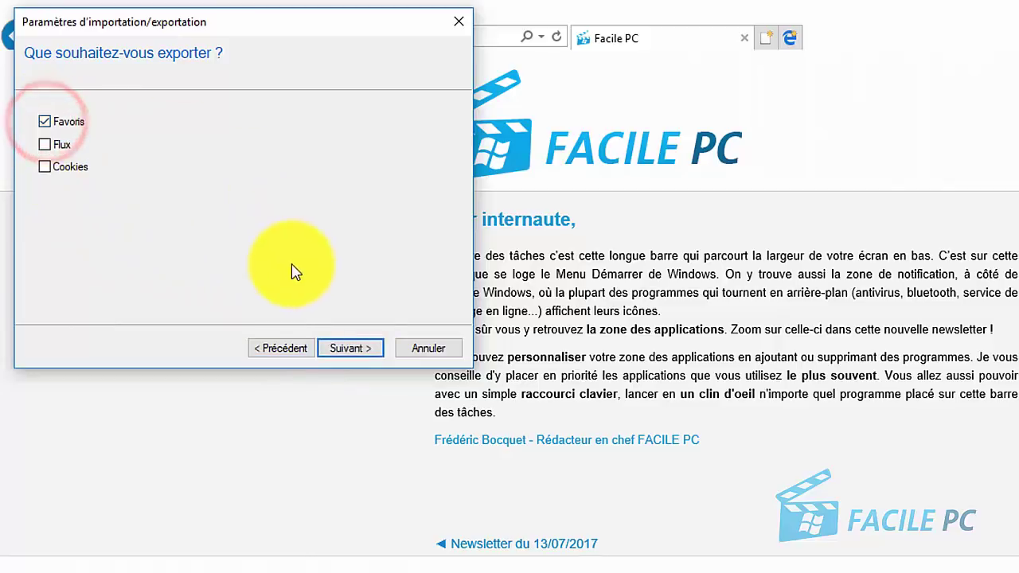
left_click(363, 350)
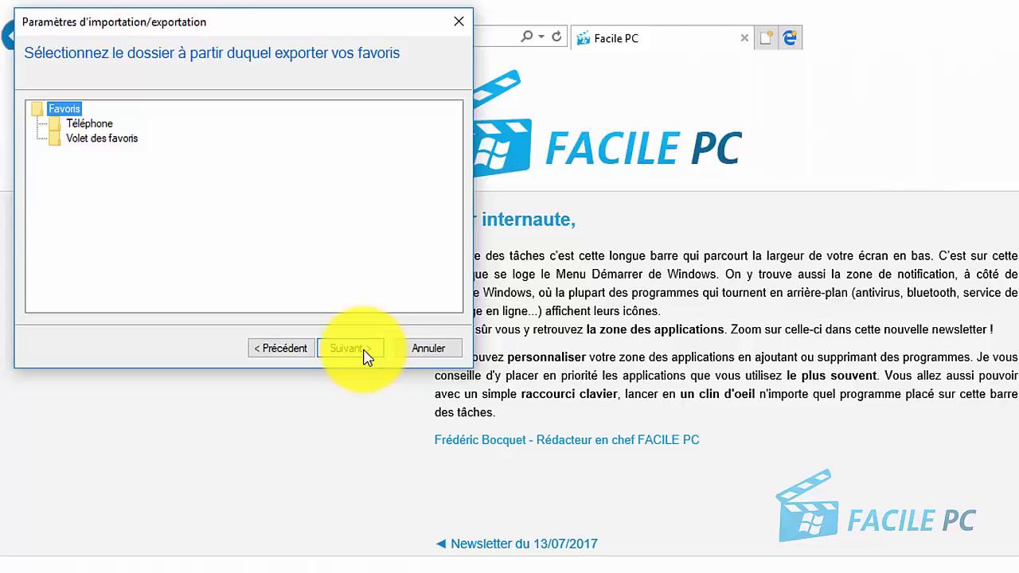
left_click(364, 355)
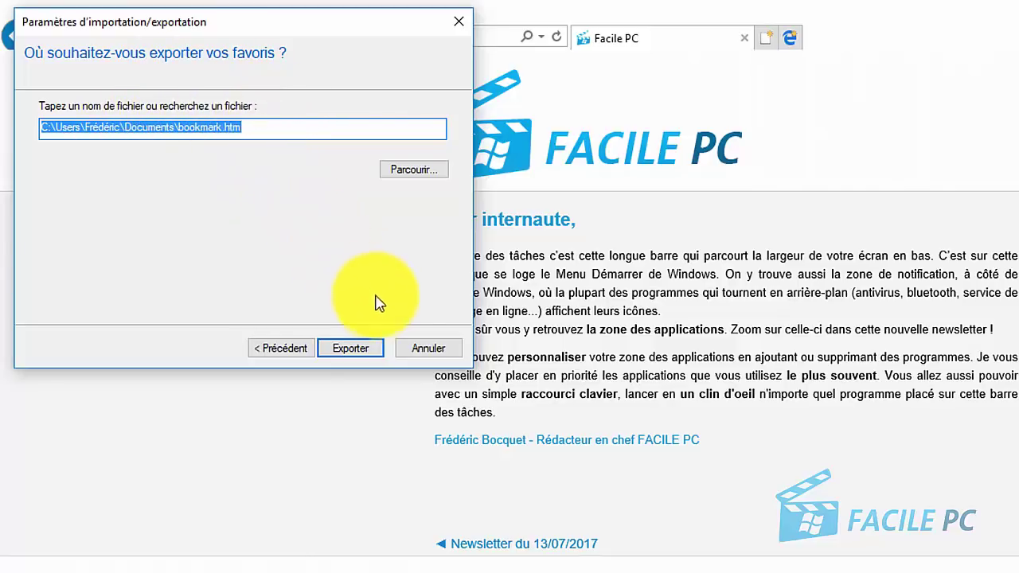
left_click(367, 351)
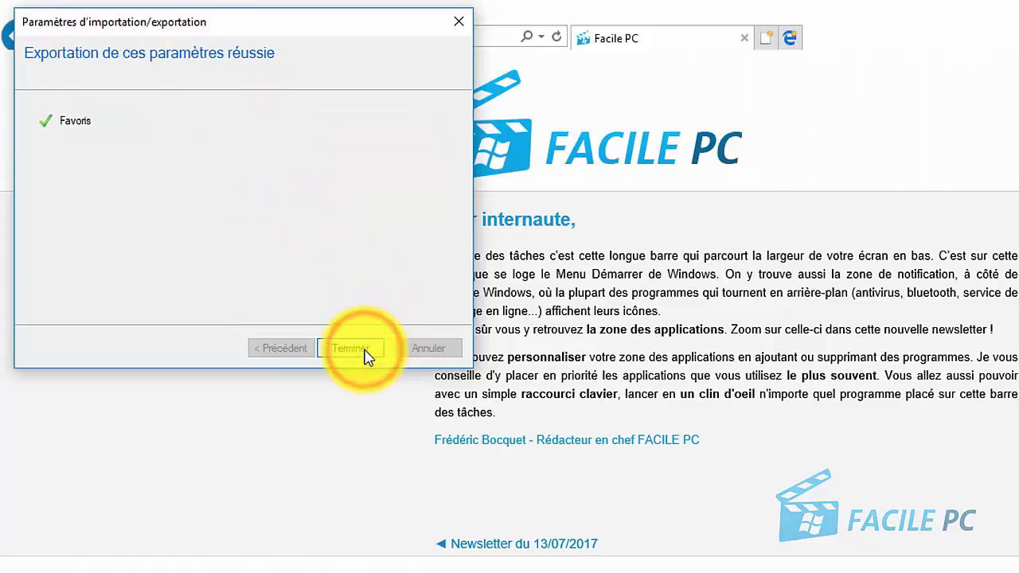
left_click(365, 356)
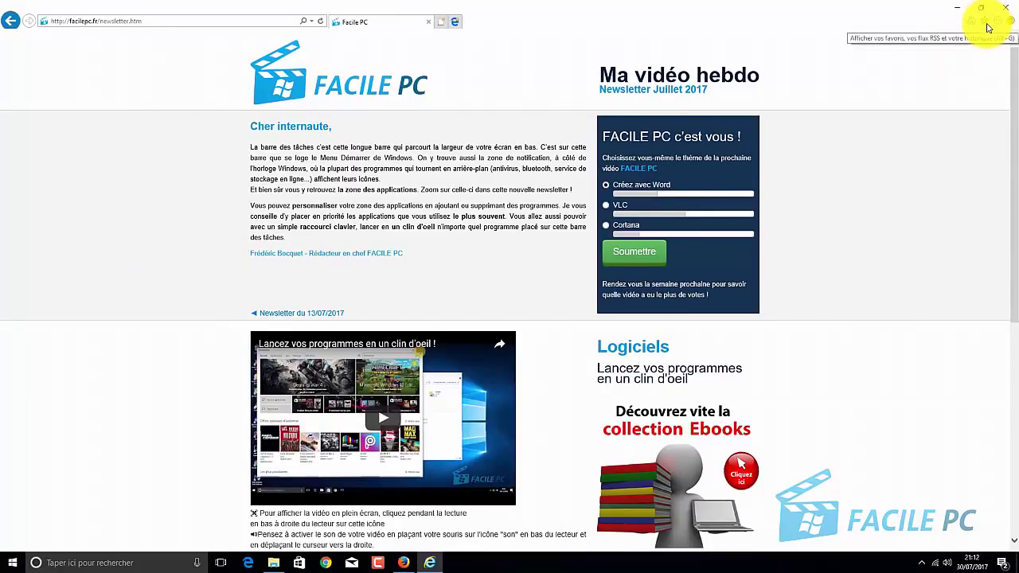
Delete the Facile PC and "Utiliser la loupe de Windows 7 et 8" entries from the favourites list
left_click(988, 27)
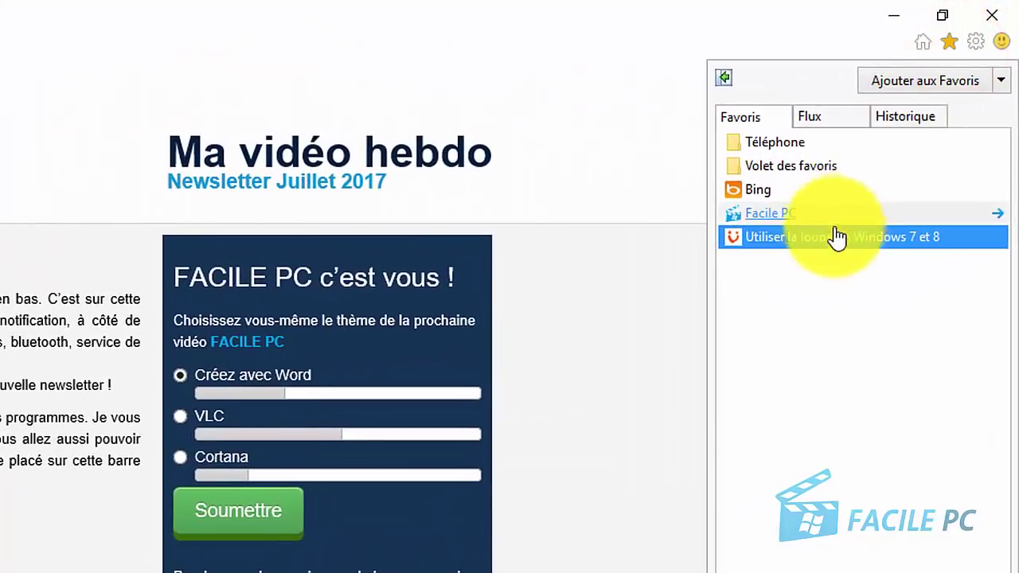
right_click(792, 215)
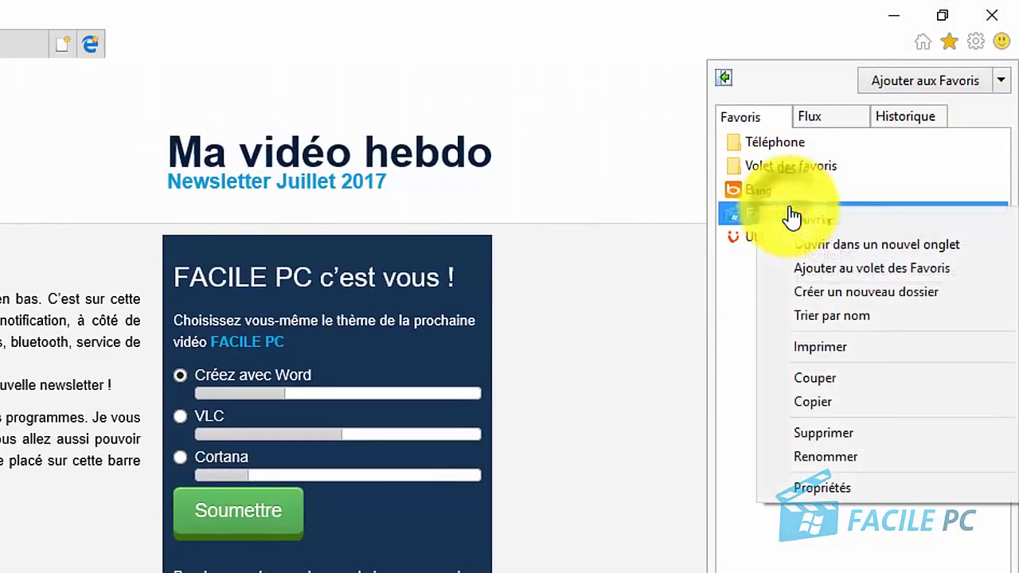
left_click(874, 438)
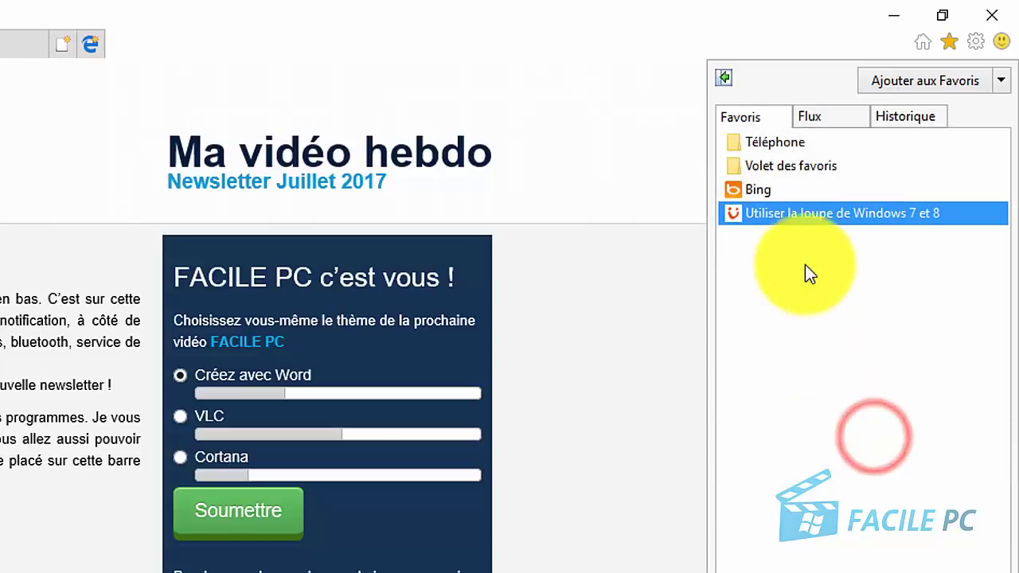
right_click(832, 216)
left_click(866, 437)
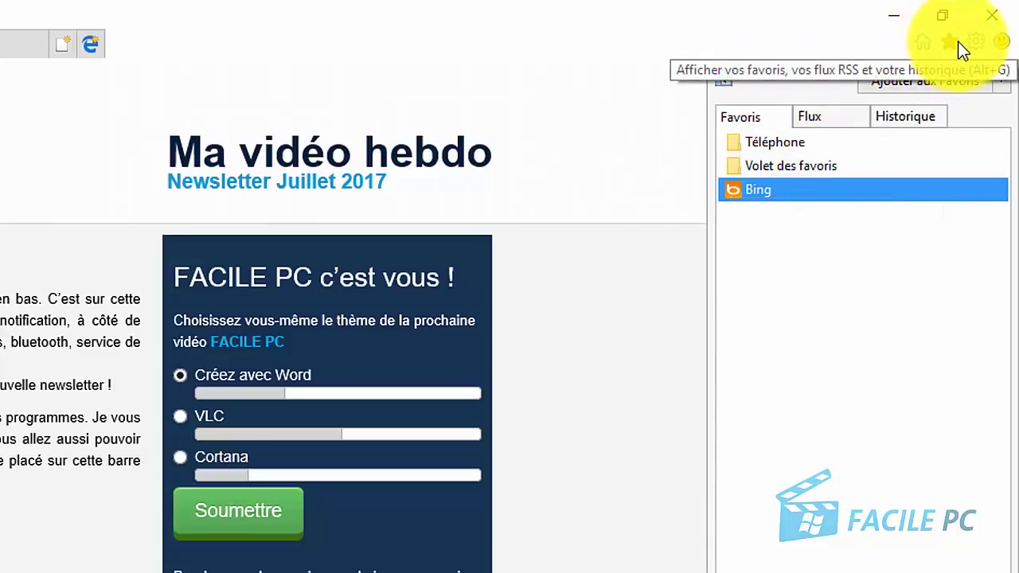
Restart the import and export wizard and set it to import Favoris from a file
left_click(1005, 81)
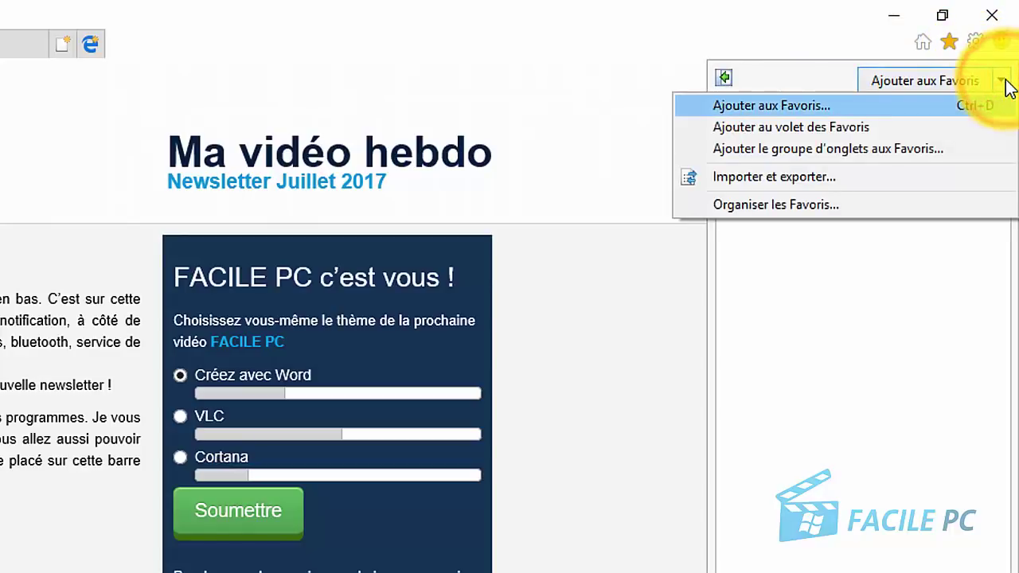
left_click(955, 174)
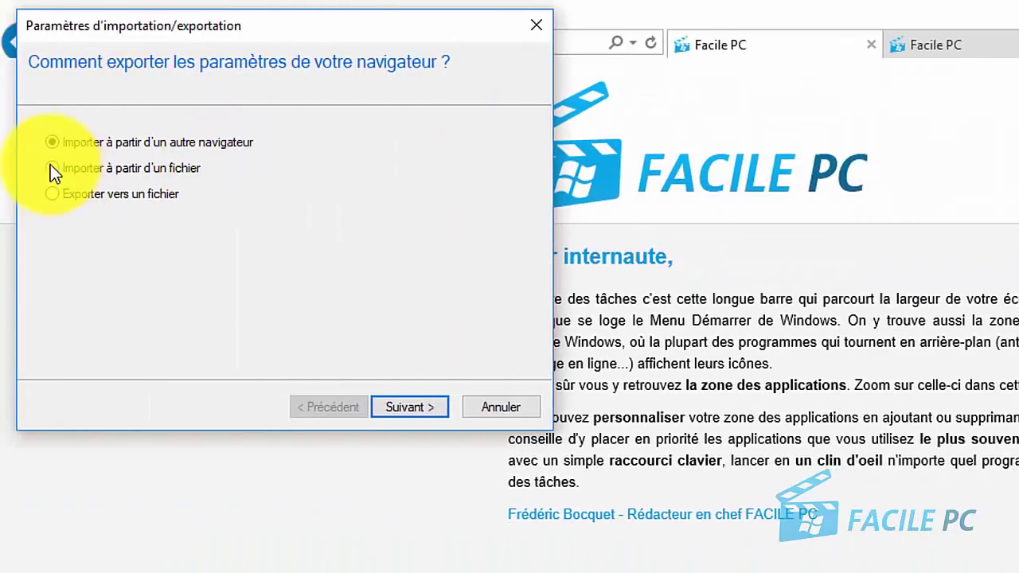
left_click(51, 168)
left_click(422, 406)
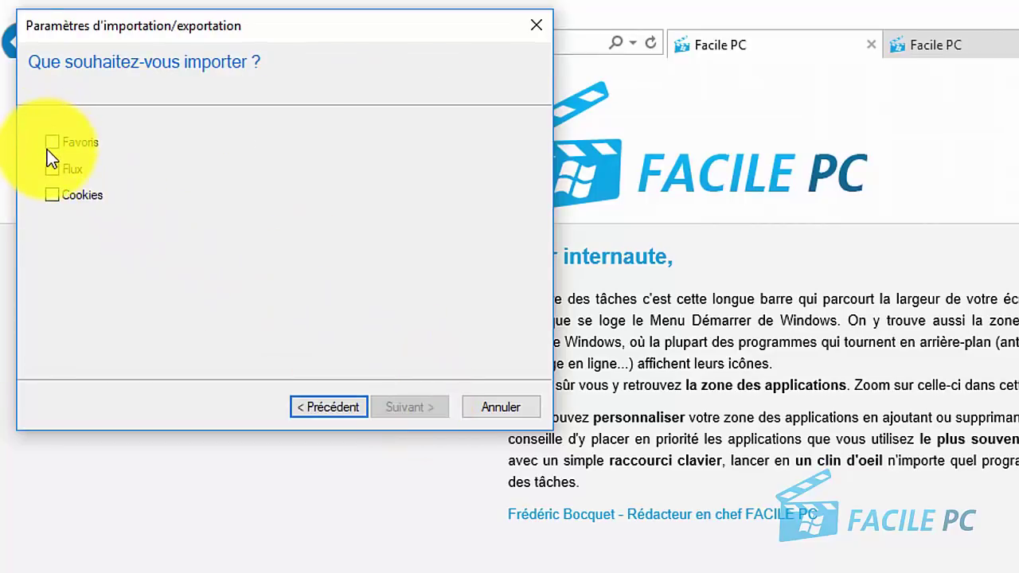
left_click(47, 150)
left_click(414, 412)
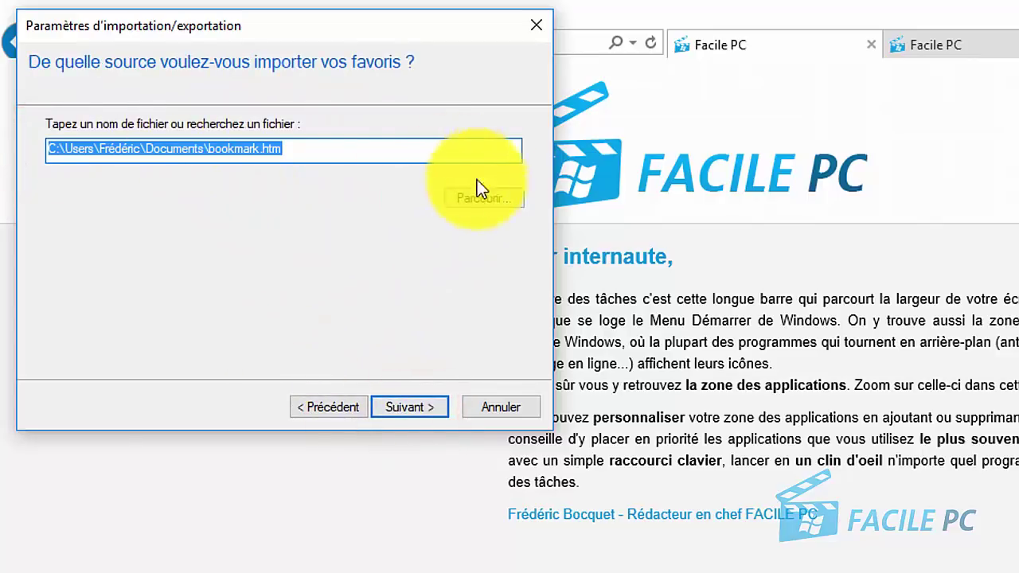
Browse to Documents and choose the HTM file "bookmark" as the import source
left_click(496, 198)
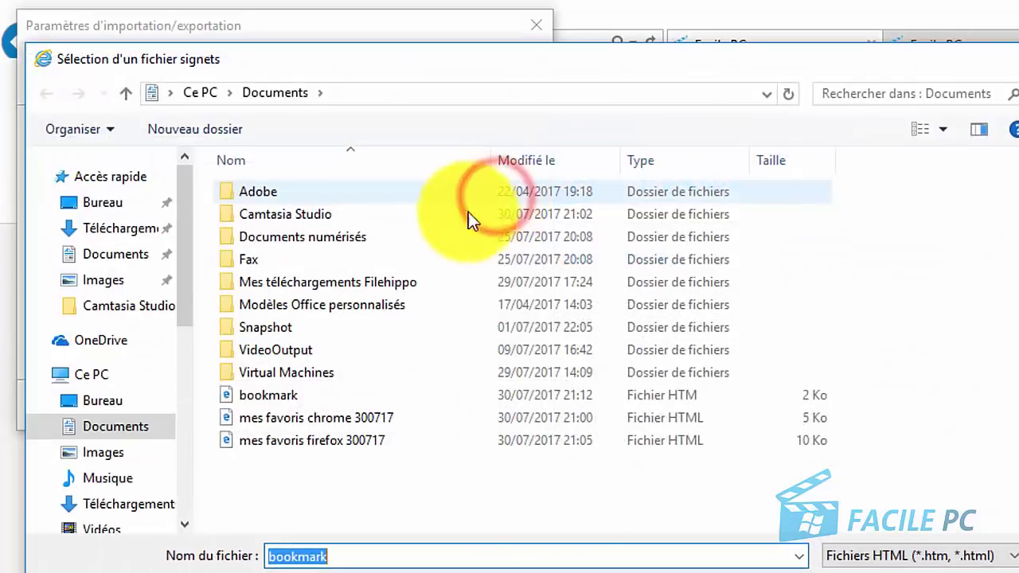
left_click(288, 403)
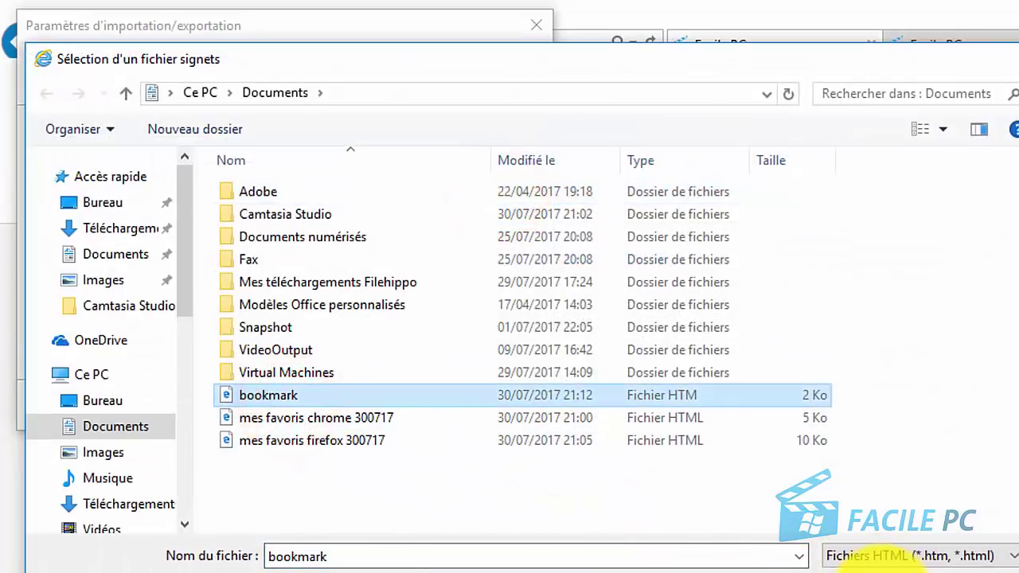
key("Tab")
key("Return")
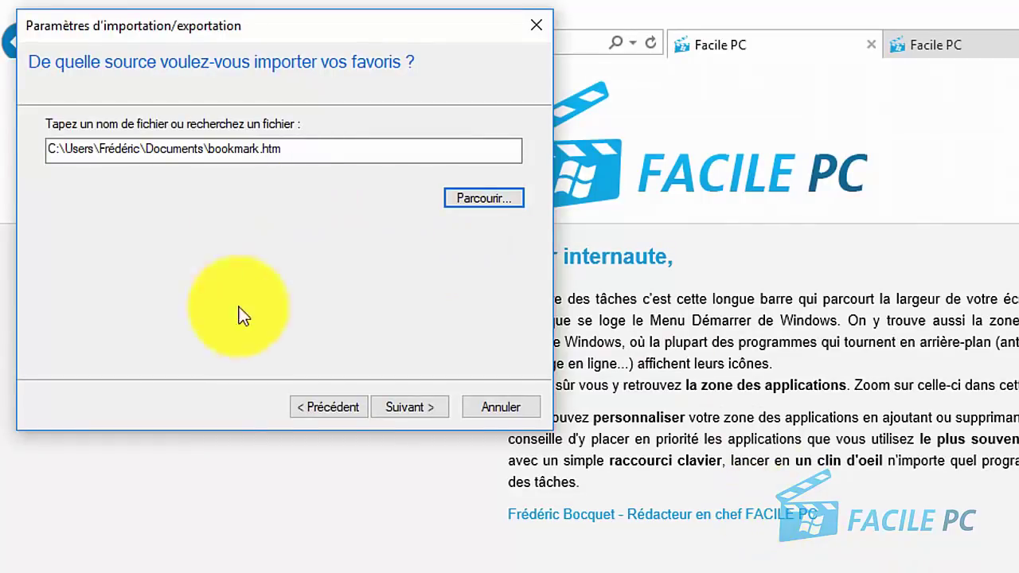
Import the favourites into the main Favoris folder, finish the wizard and display the favourites list
left_click(414, 412)
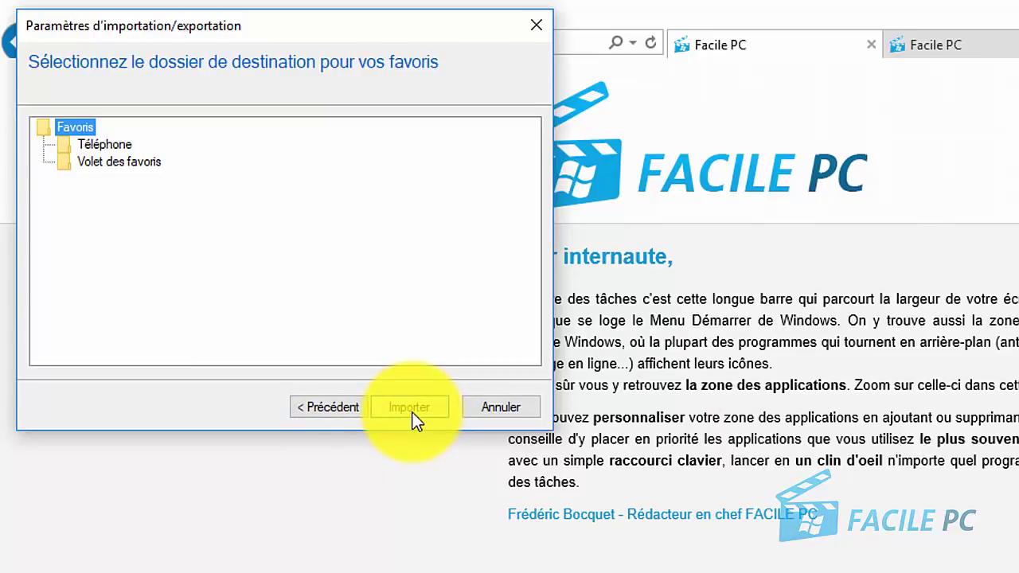
left_click(411, 414)
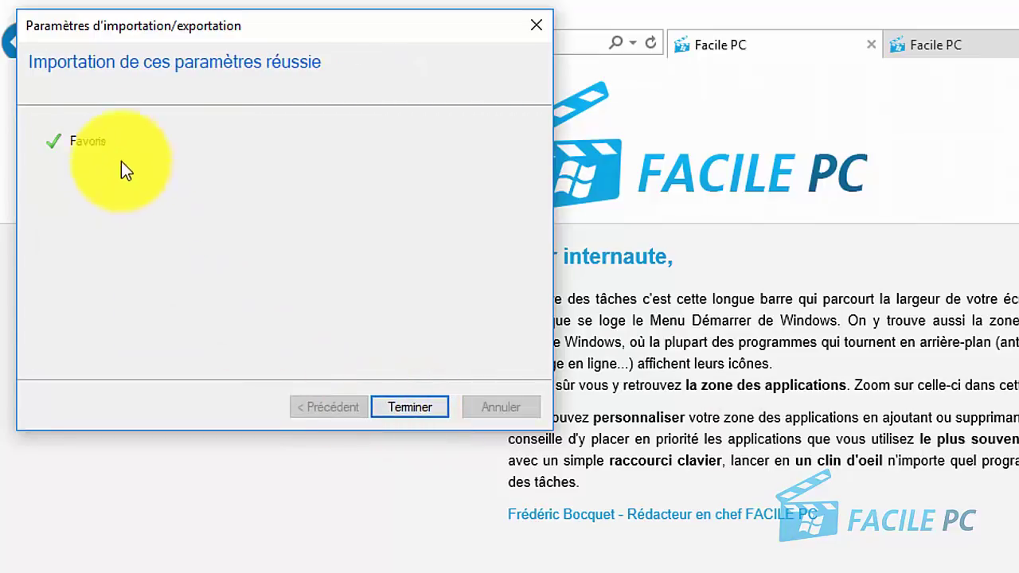
left_click(405, 411)
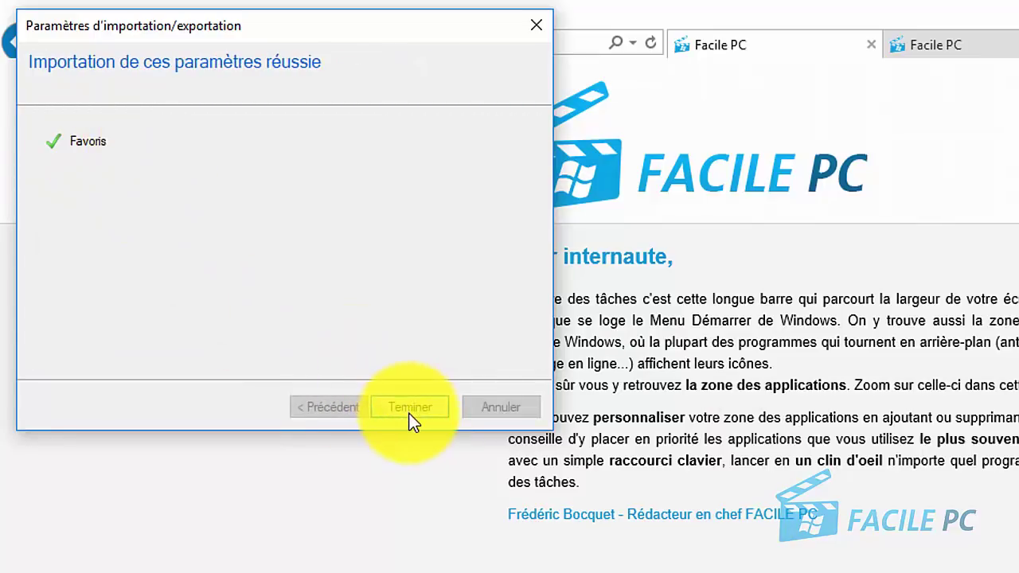
left_click(416, 407)
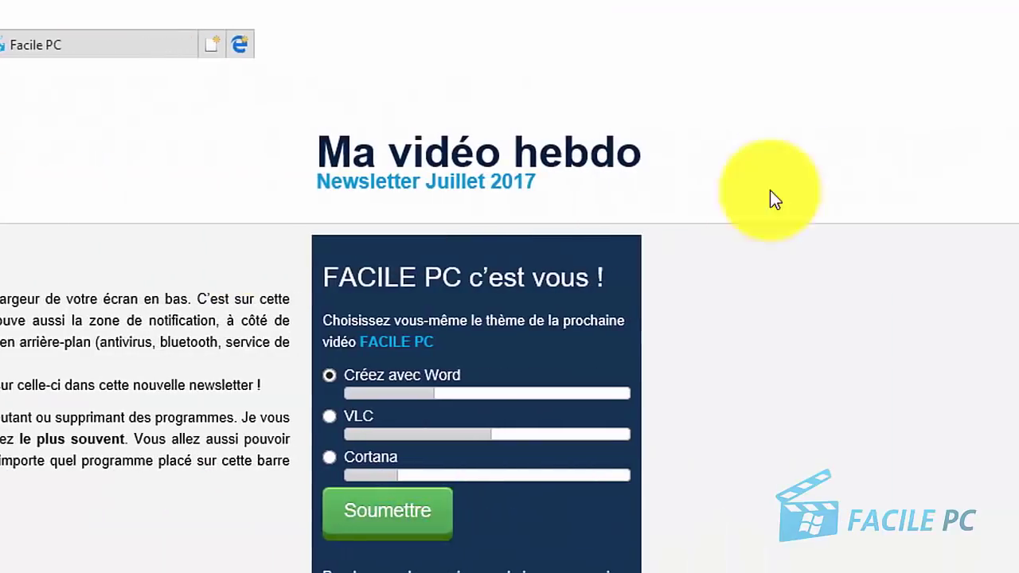
left_click(955, 43)
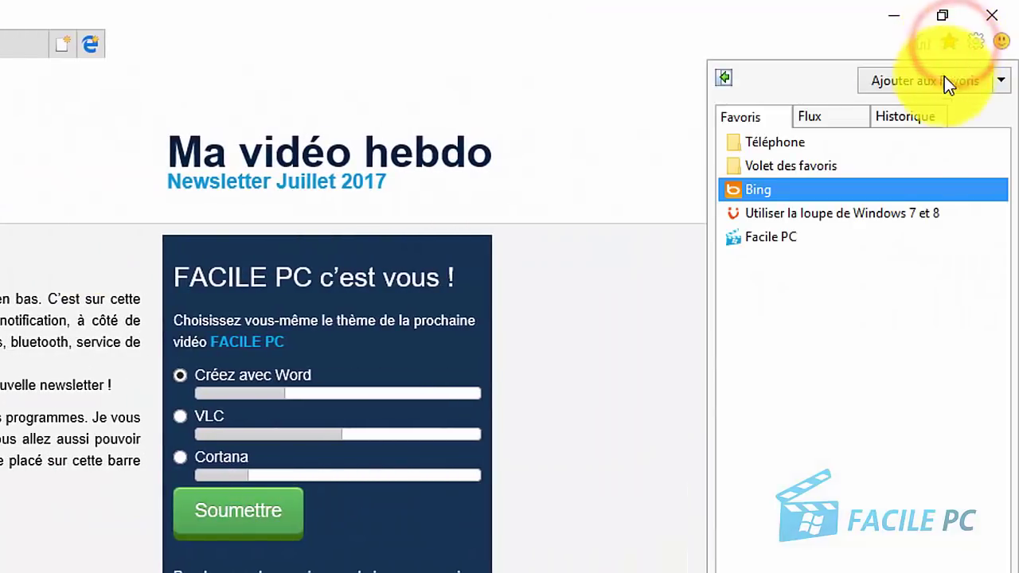